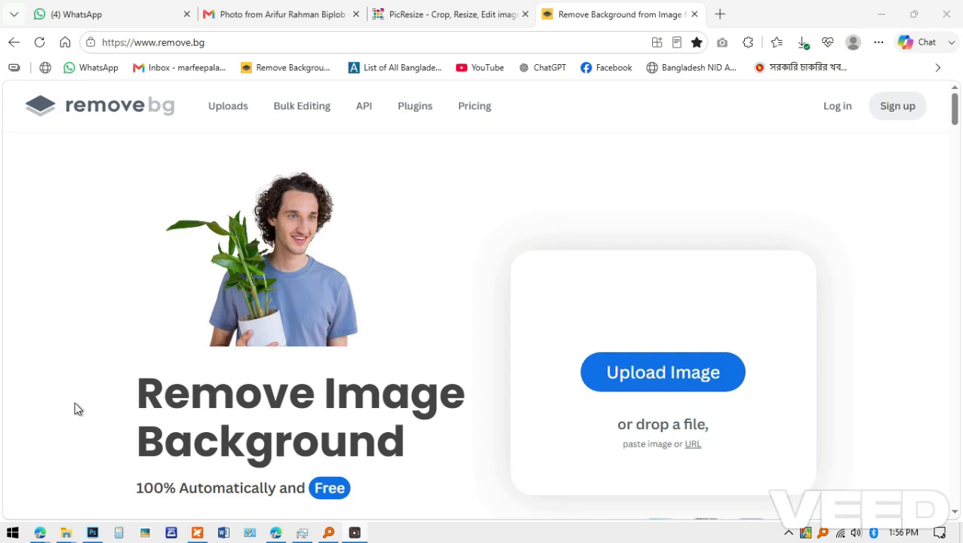
View the handwritten signature photo "WhatsApp Image 2026-07-31 at 1.48.01 PM.jpeg" from New folder in Downloads, zooming on the writing, and close it.
{"action": "mouse_move", "coordinate": [67, 533]}
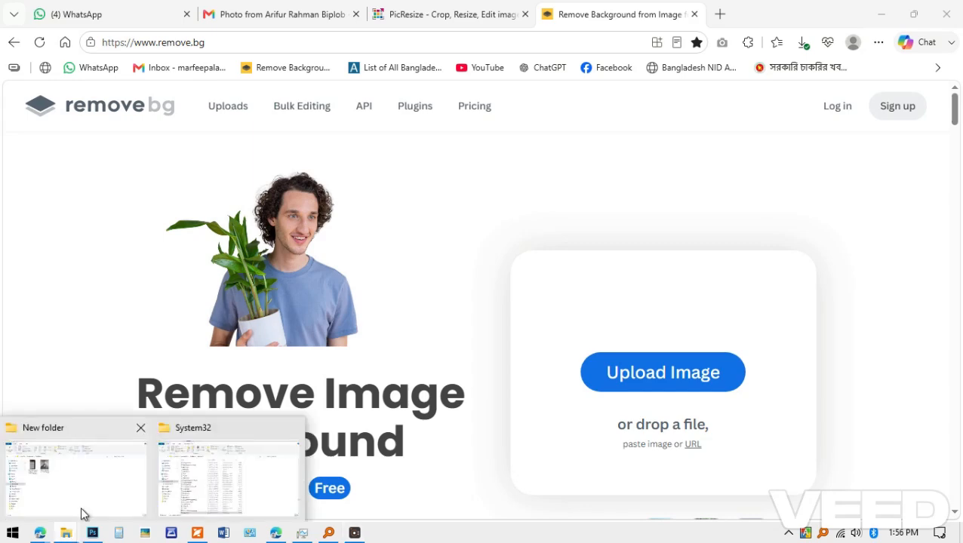
{"action": "left_click", "coordinate": [90, 492]}
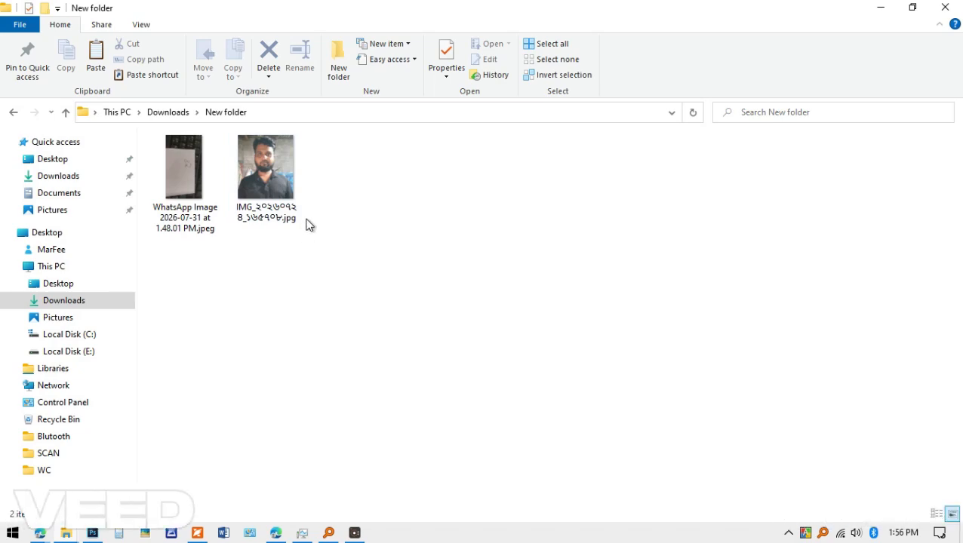
{"action": "left_click", "coordinate": [196, 200]}
{"action": "key", "text": "Return"}
{"action": "scroll", "coordinate": [520, 266], "scroll_direction": "up", "scroll_amount": 2}
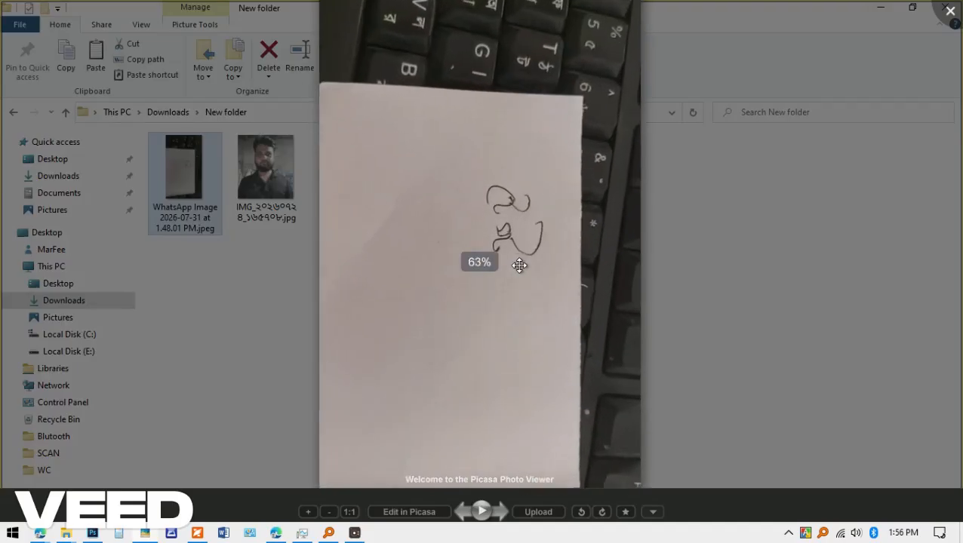
{"action": "scroll", "coordinate": [520, 265], "scroll_direction": "down", "scroll_amount": 2}
{"action": "scroll", "coordinate": [526, 258], "scroll_direction": "up", "scroll_amount": 3}
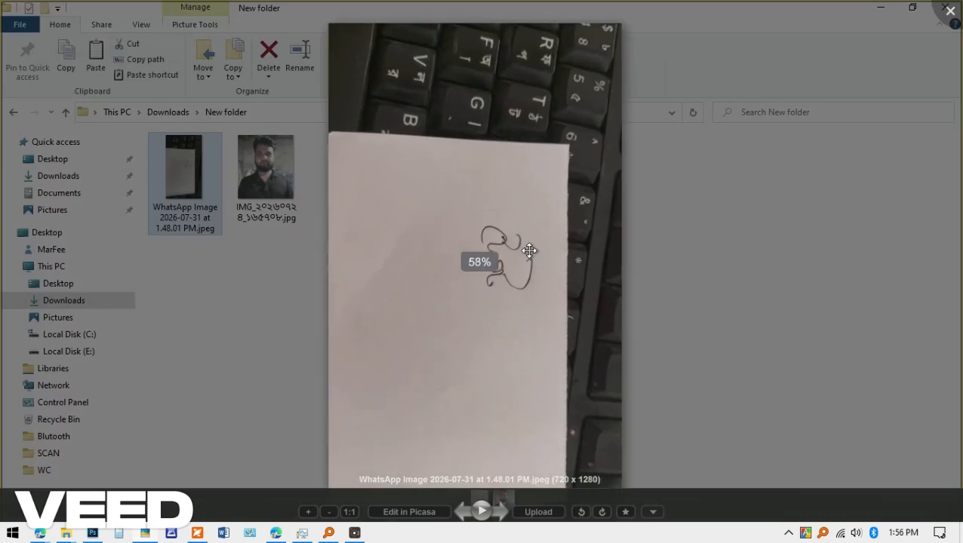
{"action": "scroll", "coordinate": [529, 251], "scroll_direction": "down", "scroll_amount": 1}
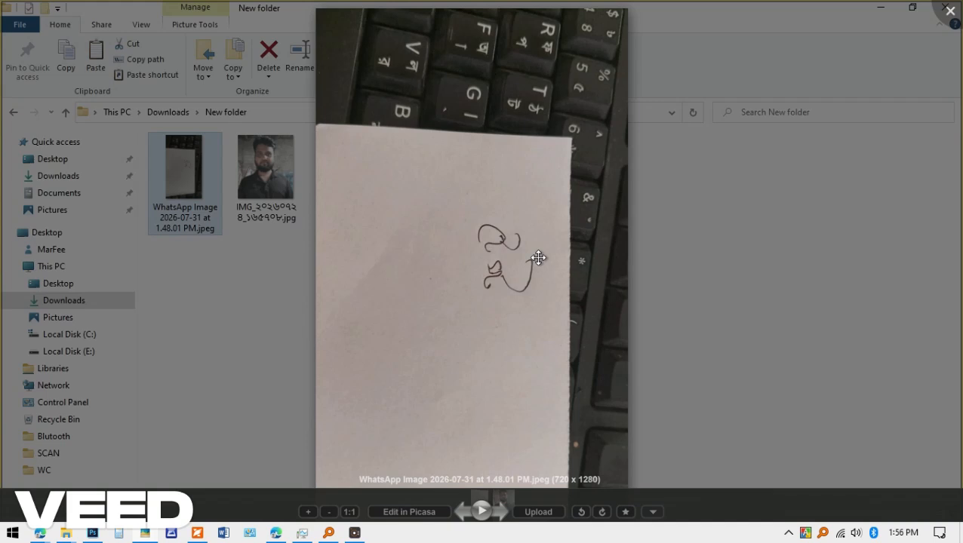
{"action": "scroll", "coordinate": [537, 258], "scroll_direction": "down", "scroll_amount": 1}
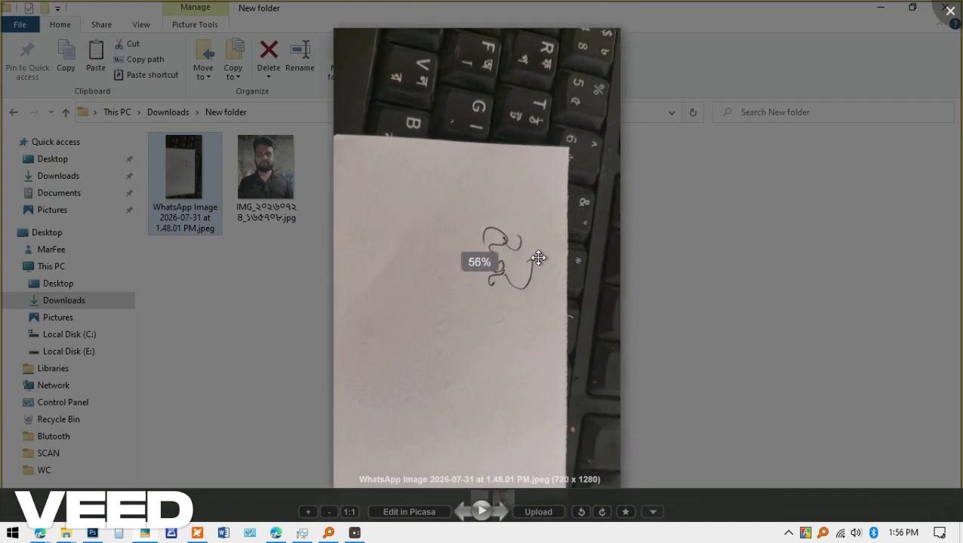
{"action": "left_click", "coordinate": [948, 7]}
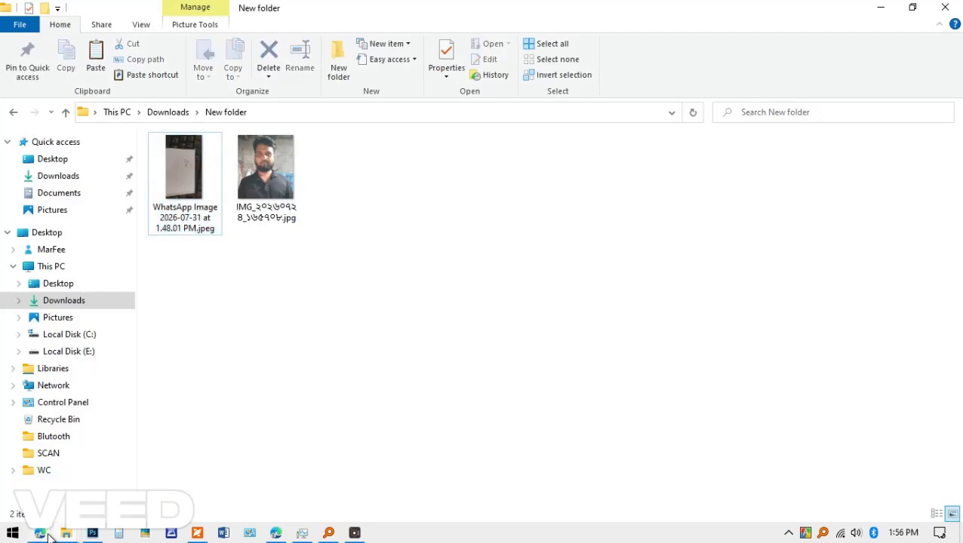
{"action": "left_click_drag", "start_coordinate": [393, 311], "coordinate": [189, 196]}
{"action": "left_click", "coordinate": [277, 317]}
{"action": "left_click_drag", "start_coordinate": [368, 273], "coordinate": [167, 196]}
{"action": "left_click", "coordinate": [205, 301]}
{"action": "left_click_drag", "start_coordinate": [320, 255], "coordinate": [198, 201]}
{"action": "left_click", "coordinate": [223, 254]}
Close the ChatGPT browser window and switch to the Edge window with the remove.bg page.
{"action": "left_click", "coordinate": [40, 534]}
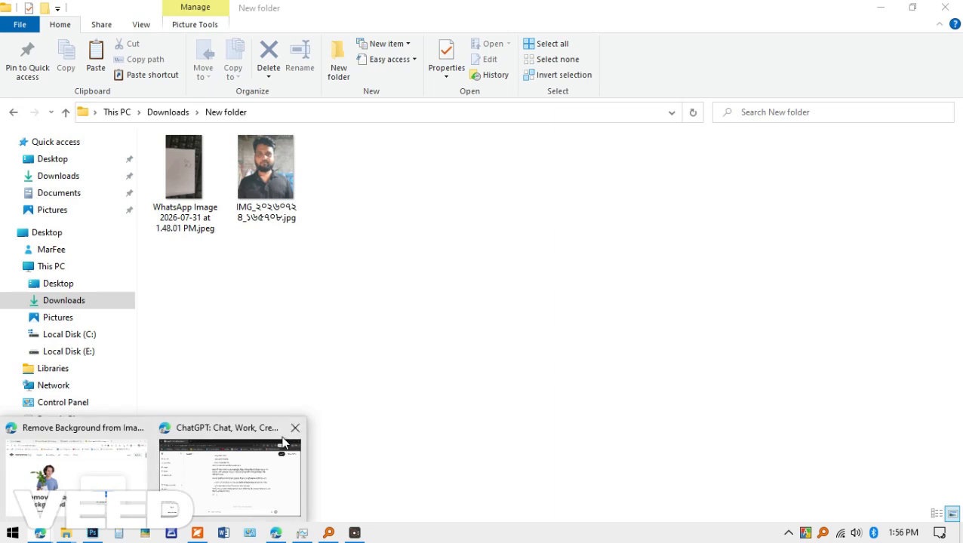
{"action": "left_click", "coordinate": [297, 428]}
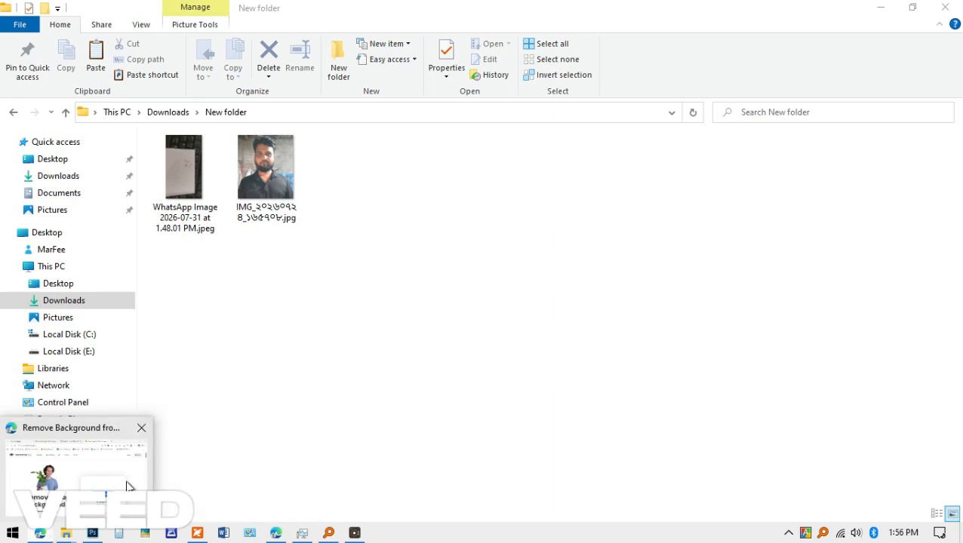
{"action": "left_click", "coordinate": [99, 479]}
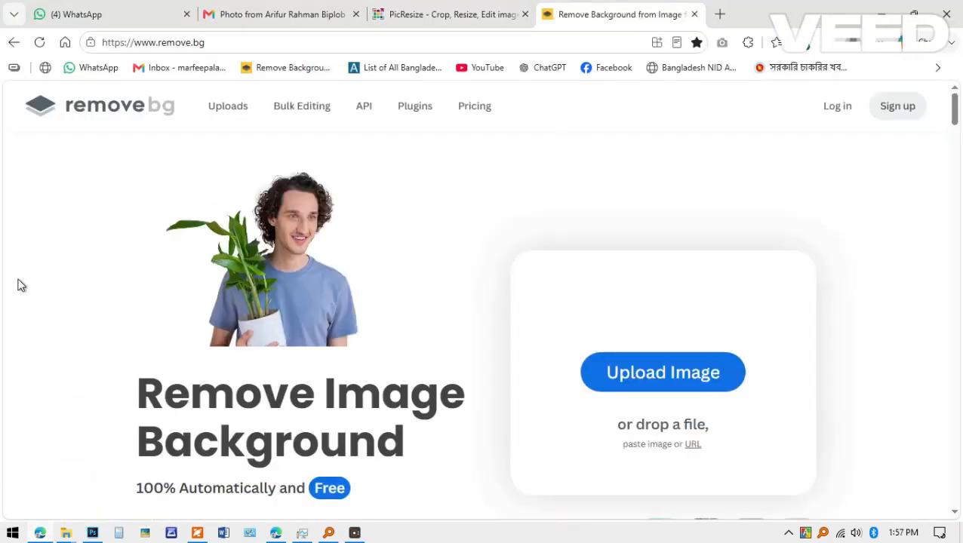
Search the web for "remove bg" and open the remove.bg site from the results.
{"action": "left_click", "coordinate": [190, 42]}
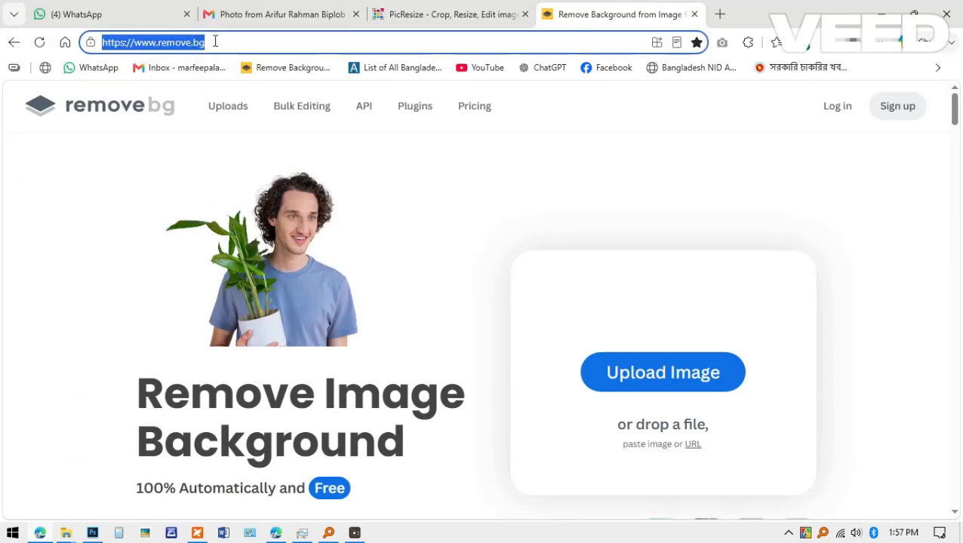
{"action": "left_click_drag", "start_coordinate": [215, 41], "coordinate": [5, 73]}
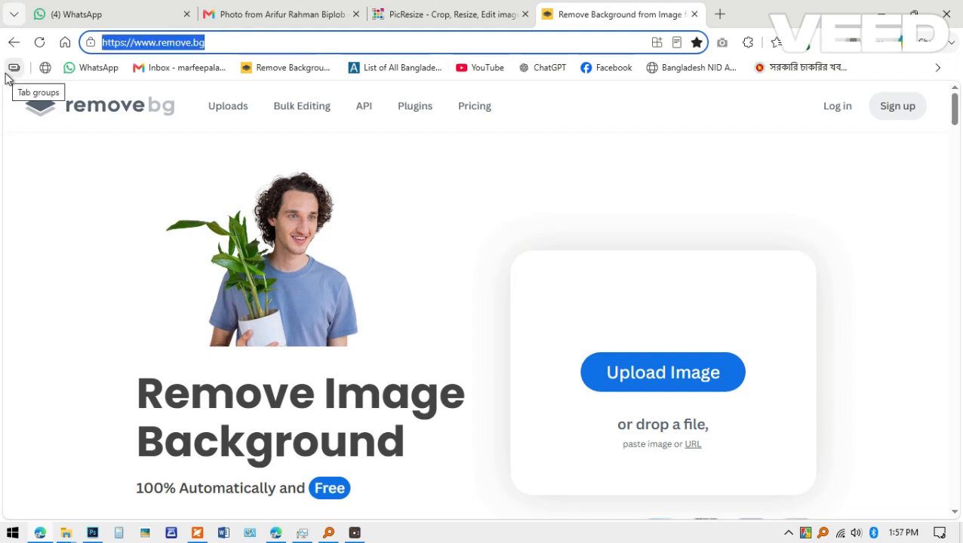
{"action": "type", "text": "re"}
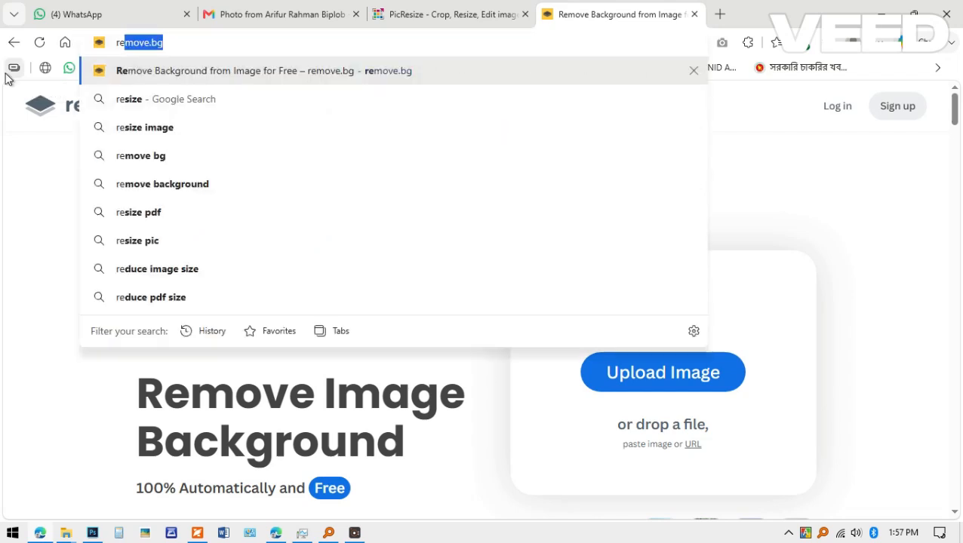
{"action": "key", "text": "BackSpace"}
{"action": "type", "text": "m"}
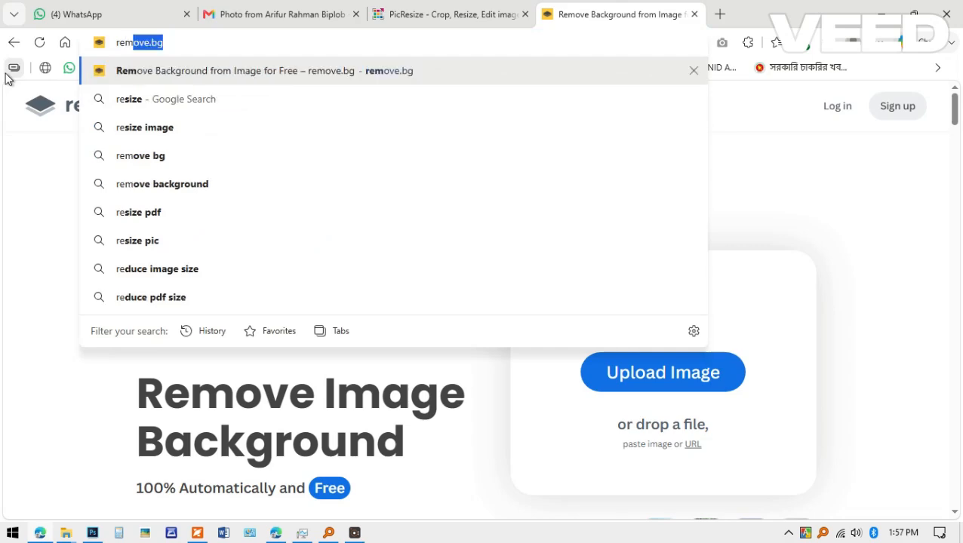
{"action": "type", "text": "ove "}
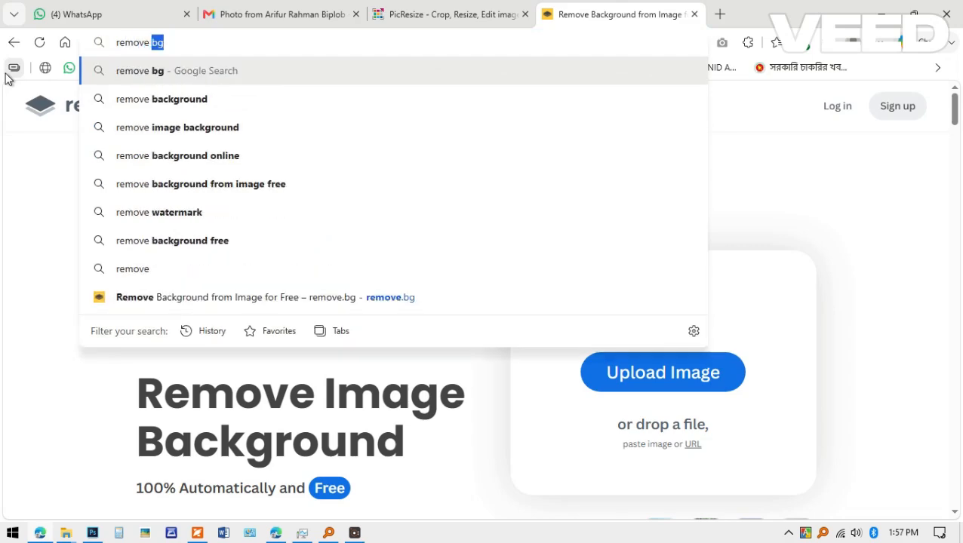
{"action": "type", "text": "bg"}
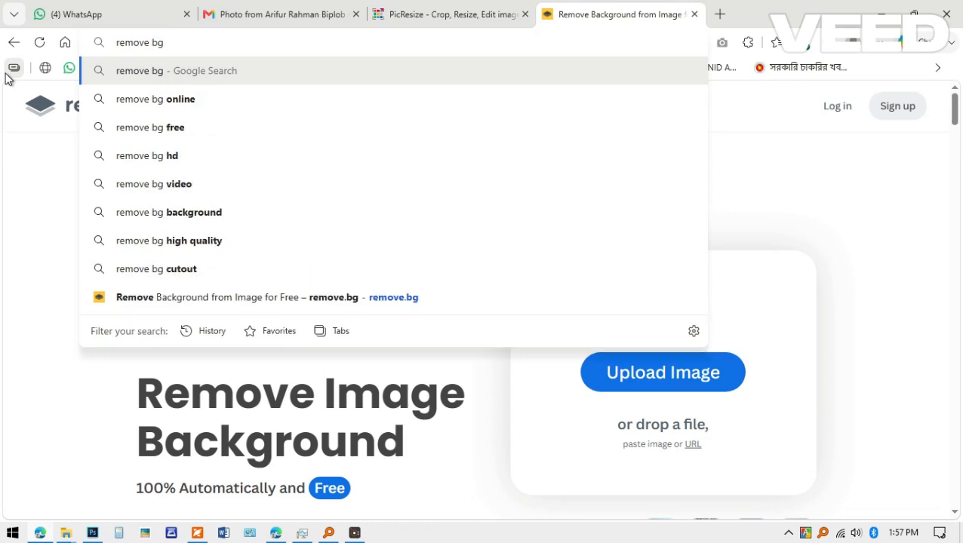
{"action": "key", "text": "Return"}
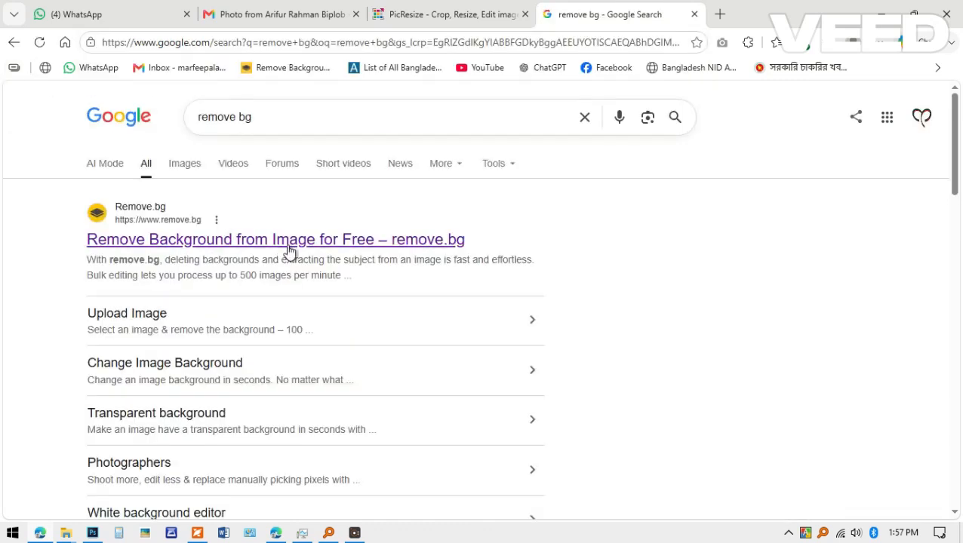
{"action": "left_click", "coordinate": [301, 246]}
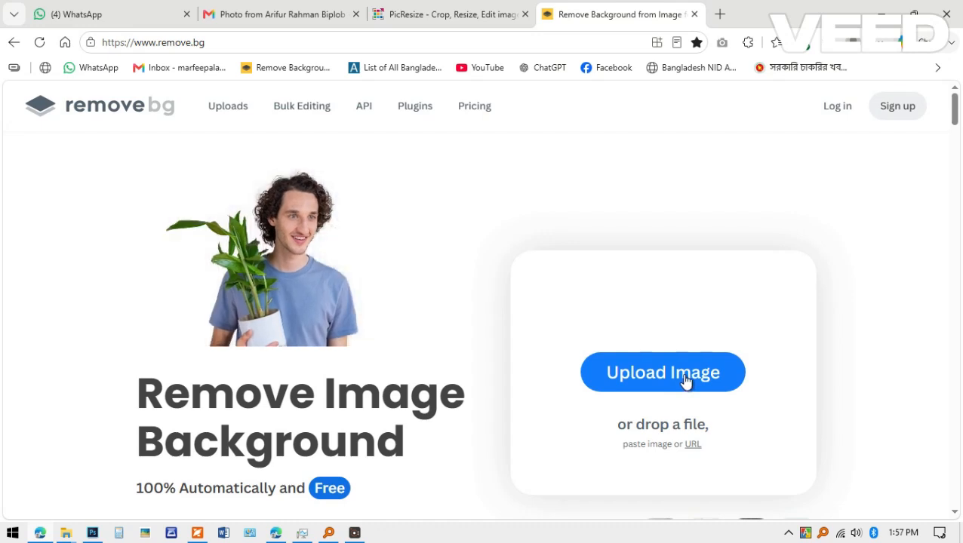
Upload the man's portrait JPG from New folder in Downloads to remove.bg to have its background removed.
{"action": "left_click", "coordinate": [683, 373]}
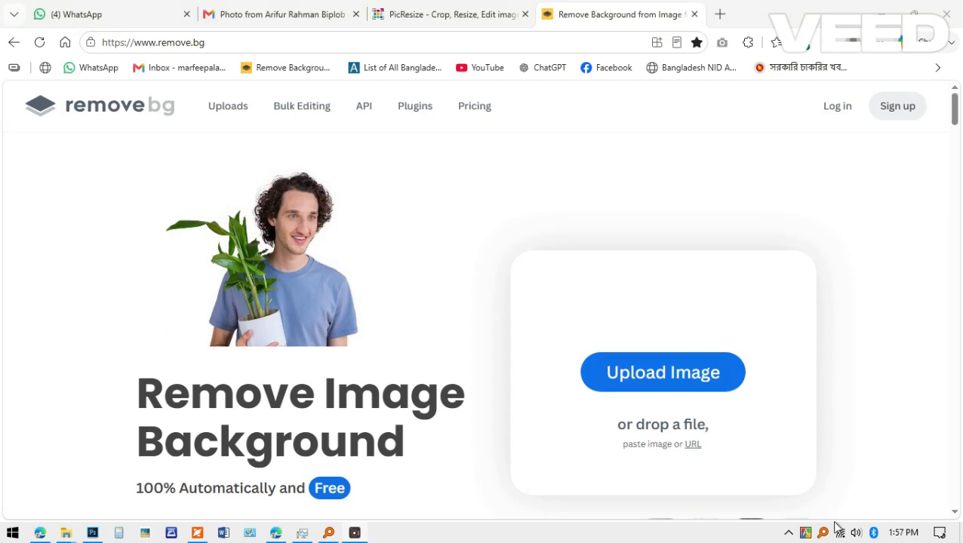
{"action": "mouse_move", "coordinate": [67, 533]}
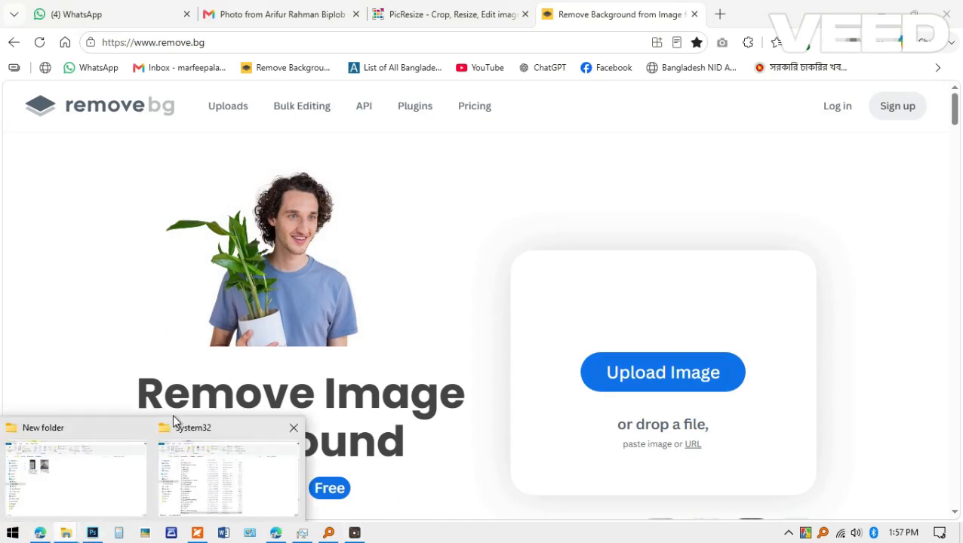
{"action": "left_click", "coordinate": [144, 480]}
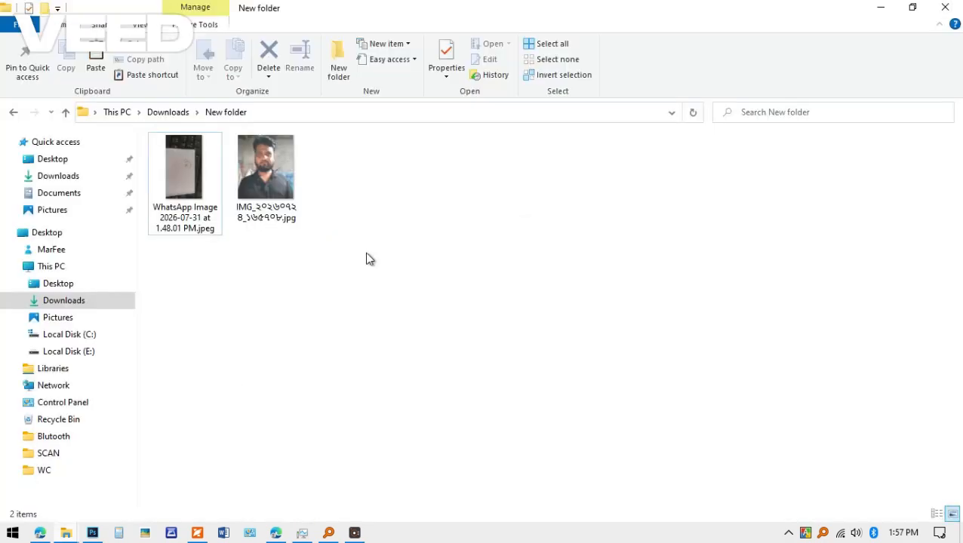
{"action": "left_click_drag", "start_coordinate": [266, 181], "coordinate": [262, 345]}
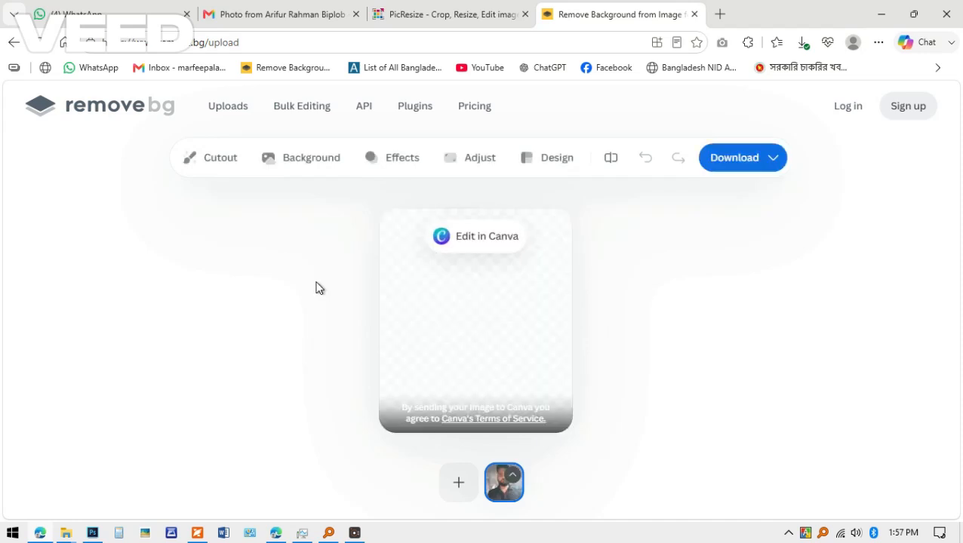
Give the cut-out portrait a plain white background colour.
{"action": "left_click", "coordinate": [301, 164]}
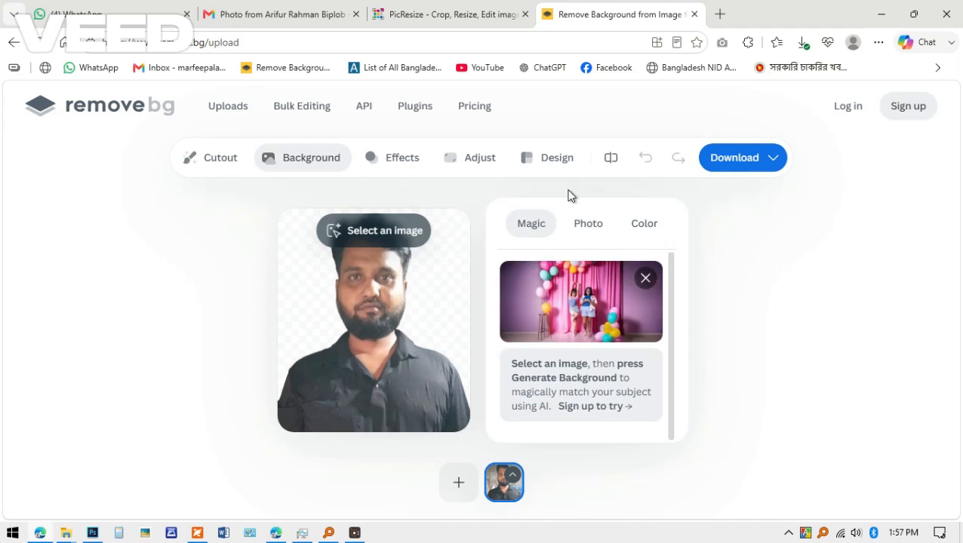
{"action": "left_click", "coordinate": [646, 227]}
{"action": "left_click", "coordinate": [641, 295]}
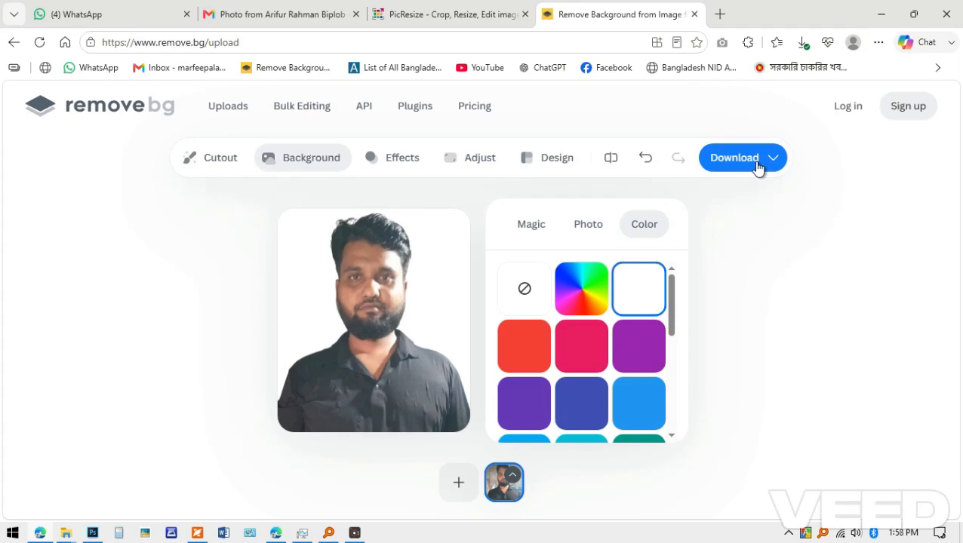
Download the free 464 x 537 preview of the white-background portrait and open the downloaded PNG in Photoshop.
{"action": "left_click", "coordinate": [757, 166]}
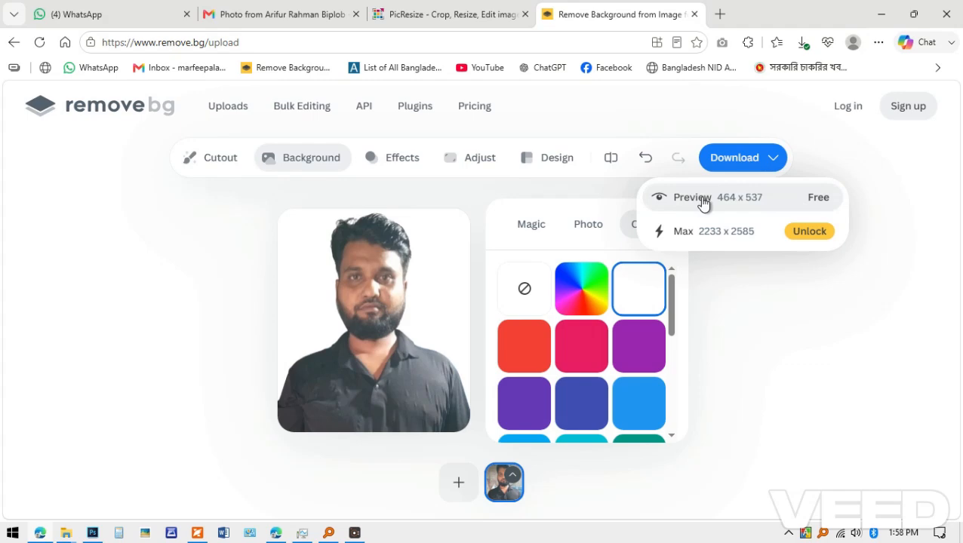
{"action": "left_click", "coordinate": [702, 201]}
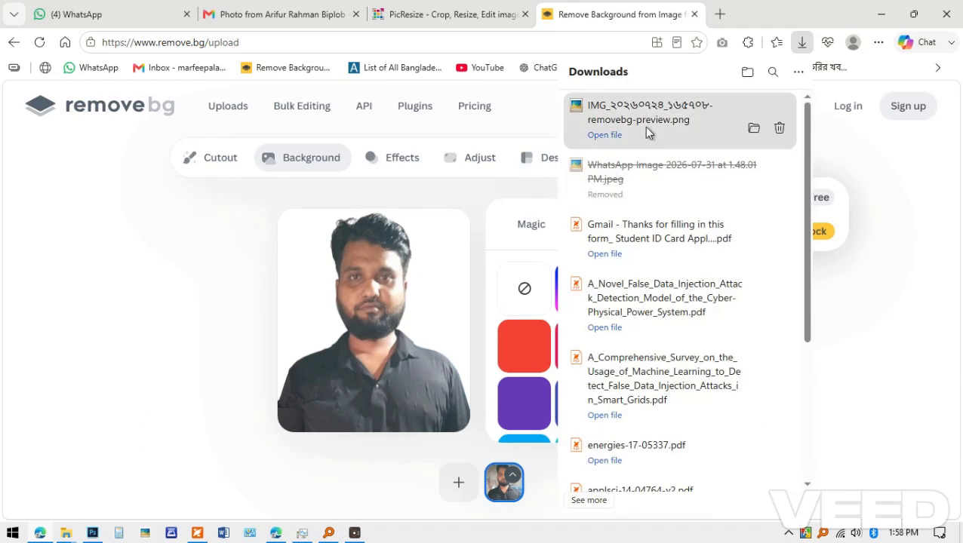
{"action": "left_click_drag", "start_coordinate": [656, 114], "coordinate": [496, 155]}
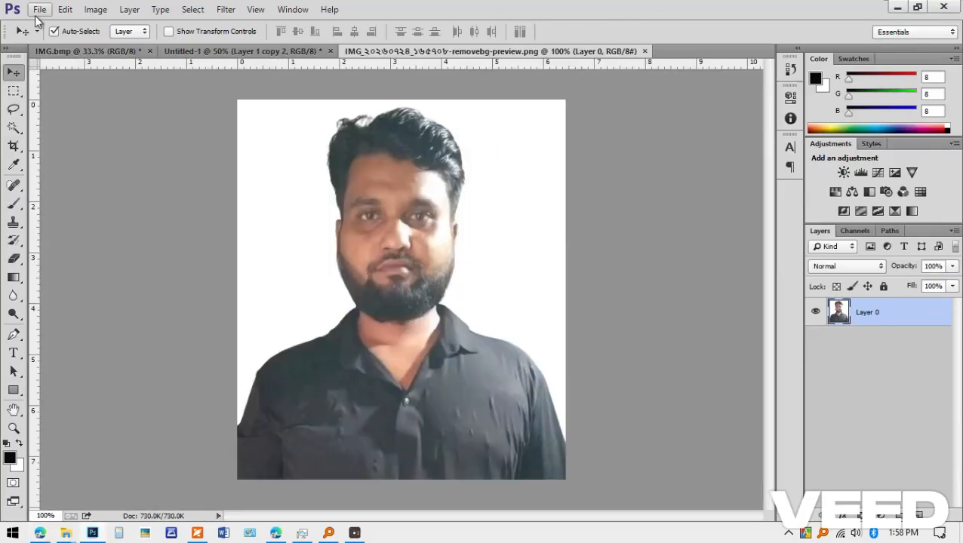
{"action": "left_click", "coordinate": [40, 10]}
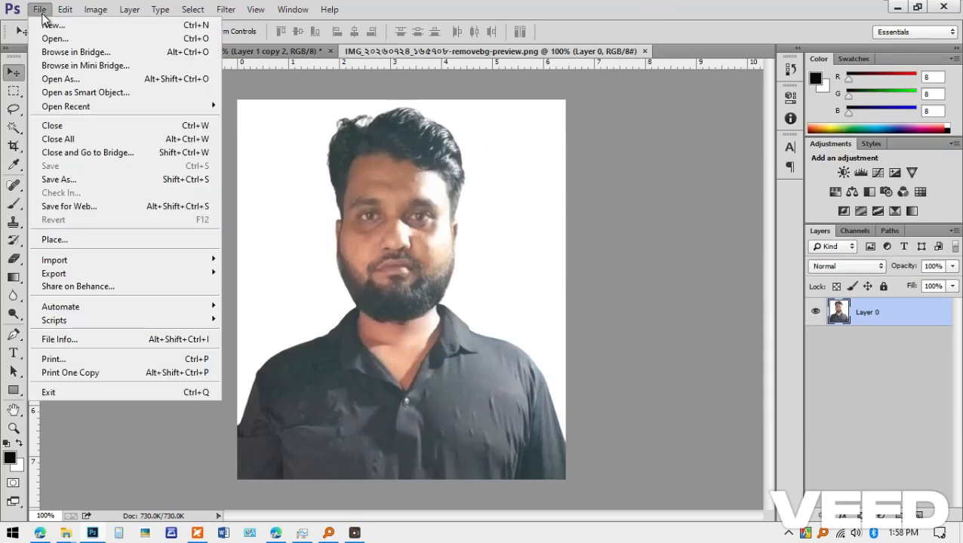
{"action": "left_click", "coordinate": [9, 74]}
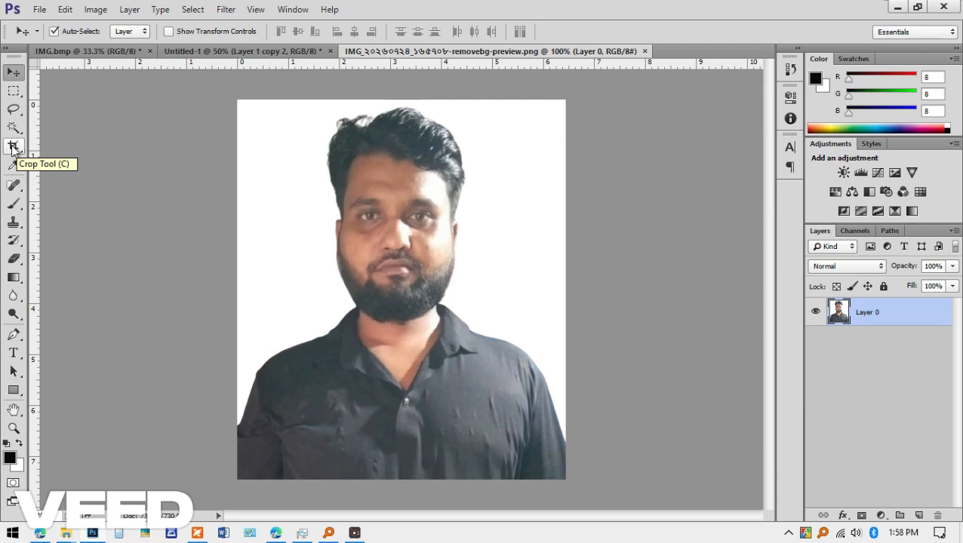
Set the Crop tool to a width of 300 px and a height of 300 px for the portrait.
{"action": "left_click", "coordinate": [11, 149]}
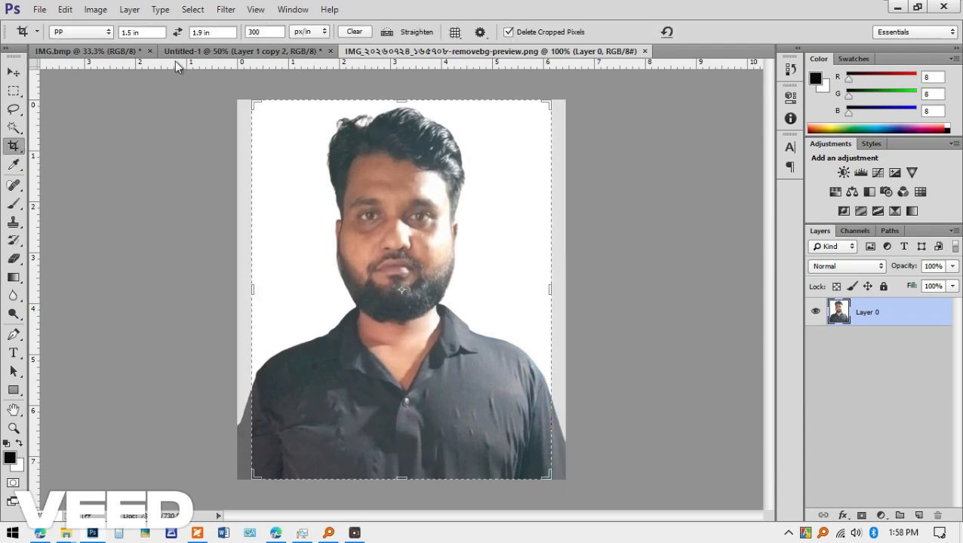
{"action": "double_click", "coordinate": [141, 35]}
{"action": "type", "text": "300"}
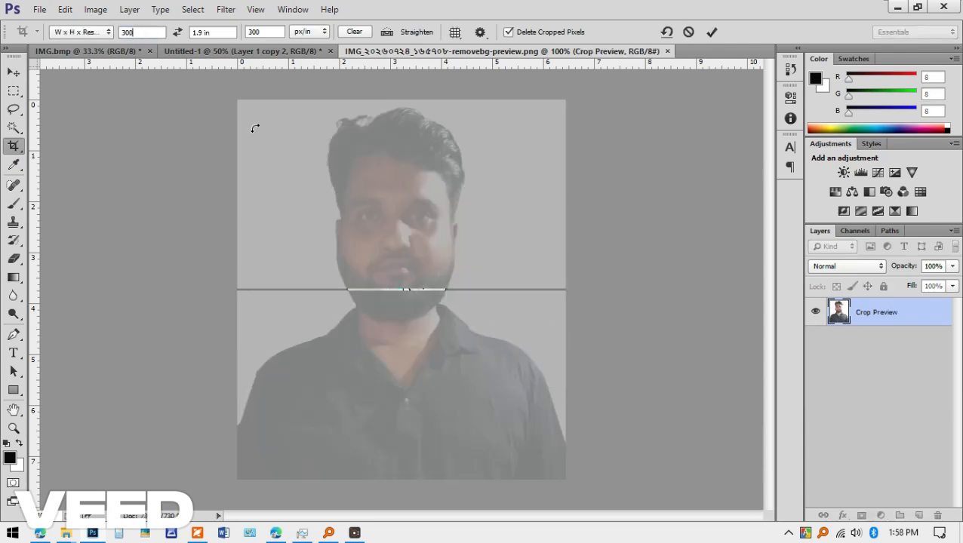
{"action": "type", "text": "px"}
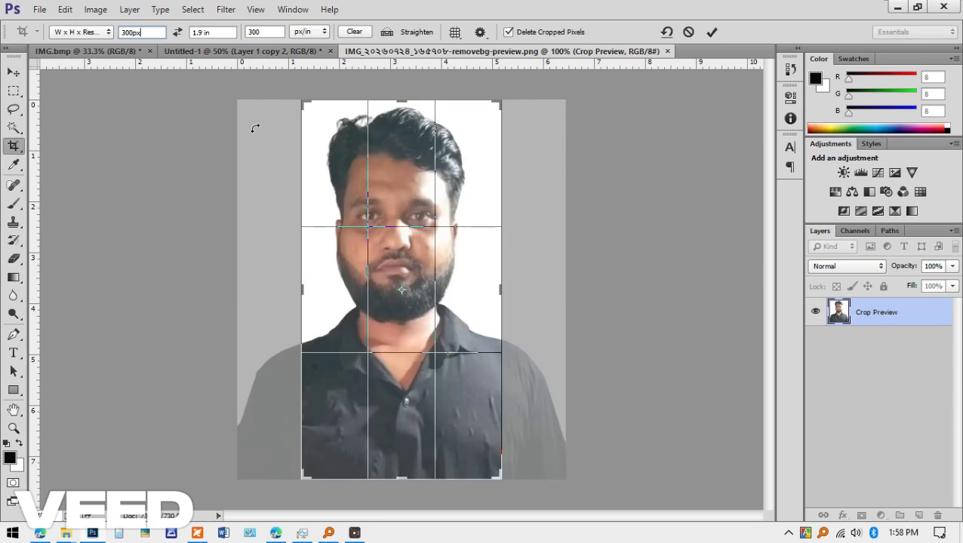
{"action": "key", "text": "Tab"}
{"action": "type", "text": "300p"}
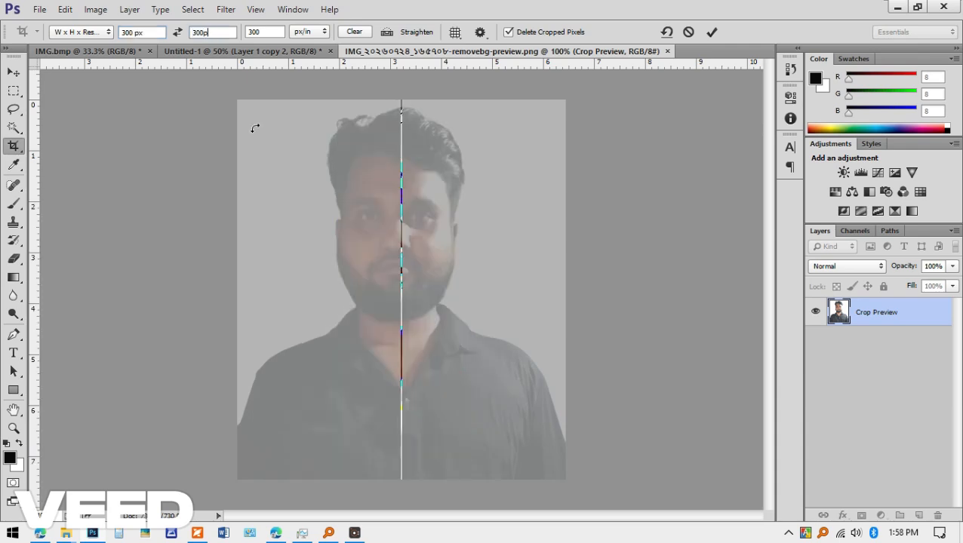
{"action": "type", "text": "x"}
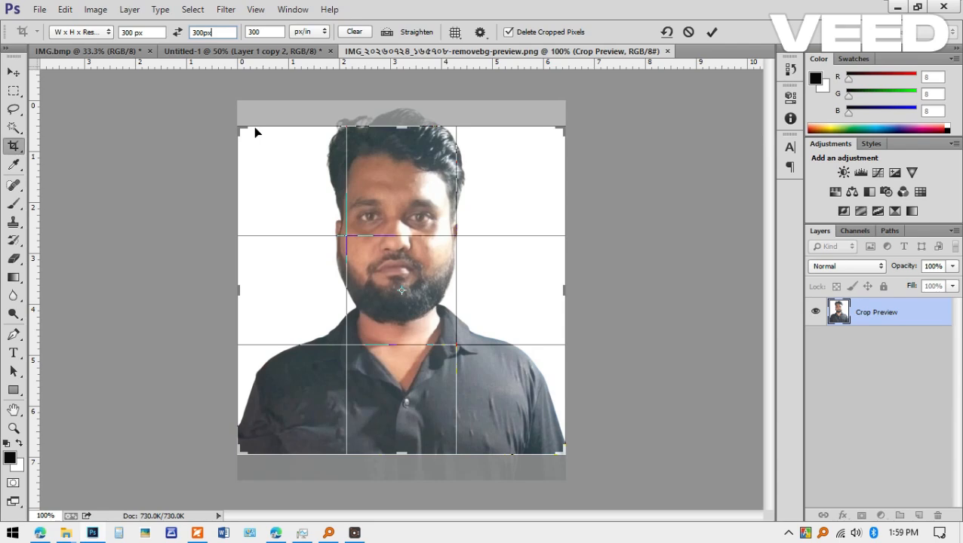
{"action": "left_click", "coordinate": [151, 33]}
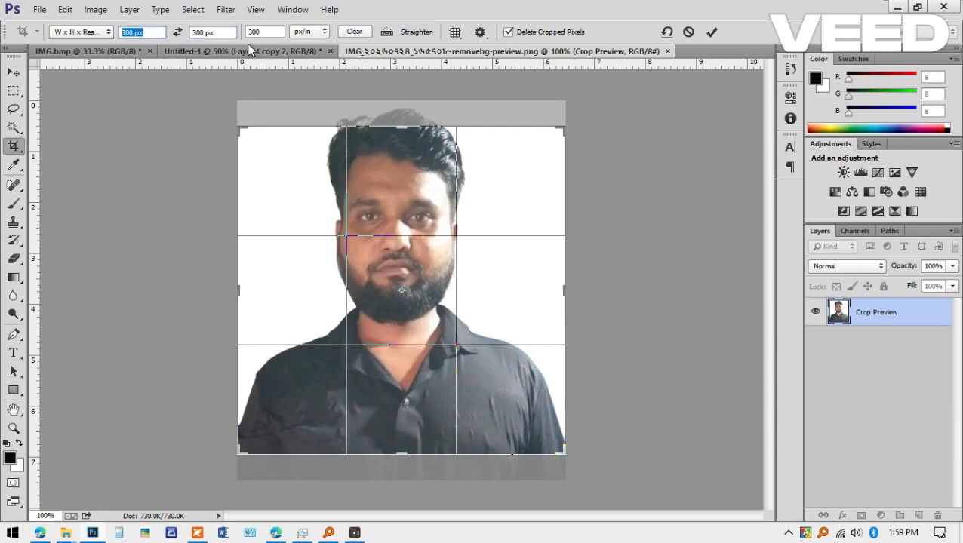
{"action": "left_click", "coordinate": [224, 33]}
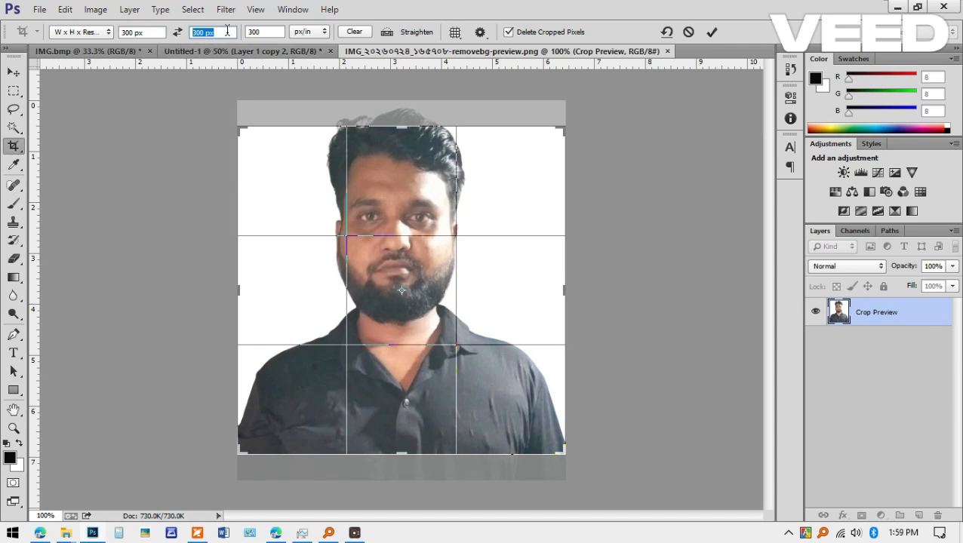
{"action": "left_click", "coordinate": [264, 31]}
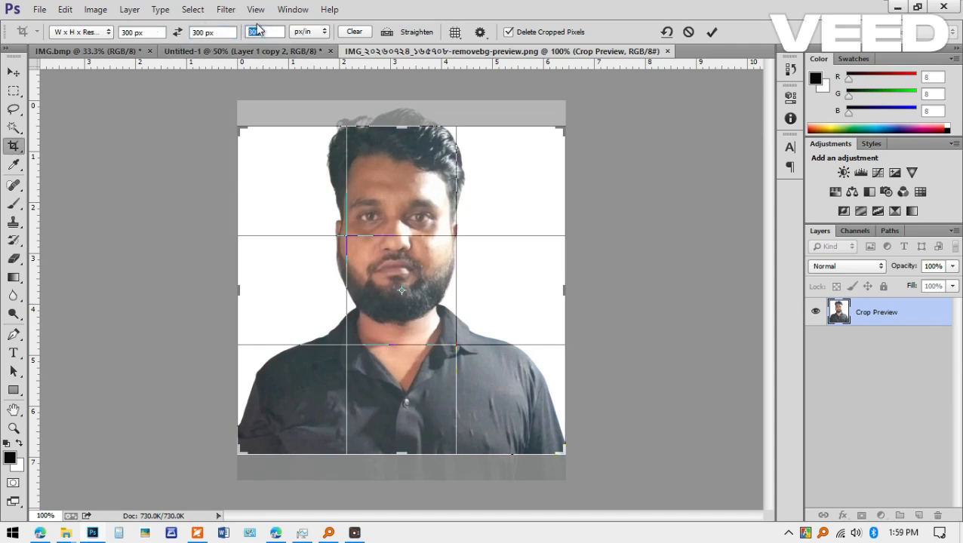
{"action": "left_click", "coordinate": [78, 33]}
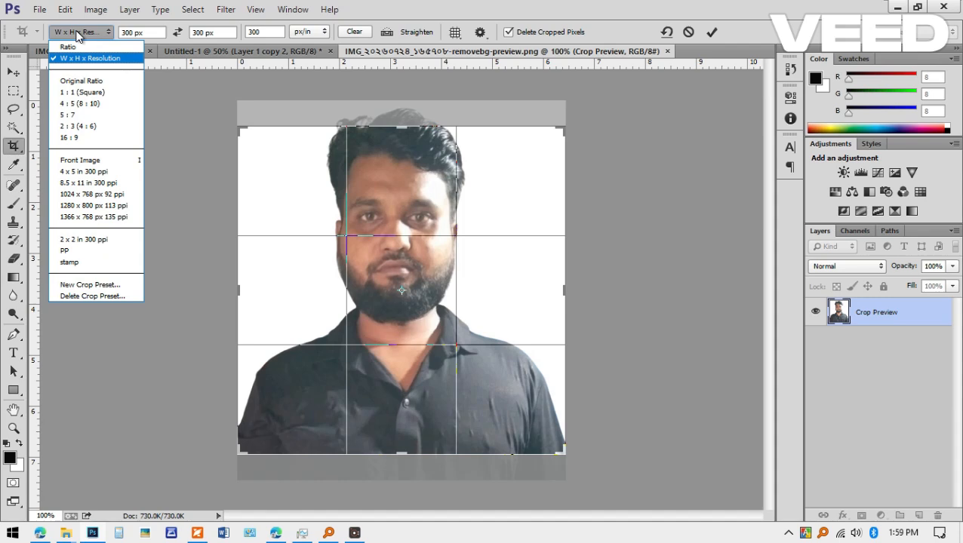
{"action": "left_click", "coordinate": [84, 34]}
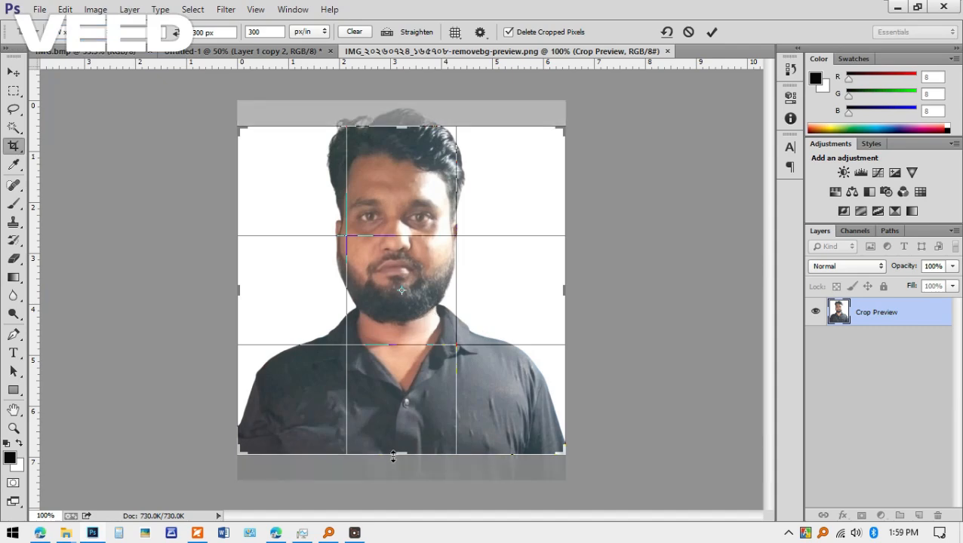
Shrink the square crop frame around the man's head and shoulders and crop the portrait to 300 x 300 px.
{"action": "left_click_drag", "start_coordinate": [393, 456], "coordinate": [445, 411]}
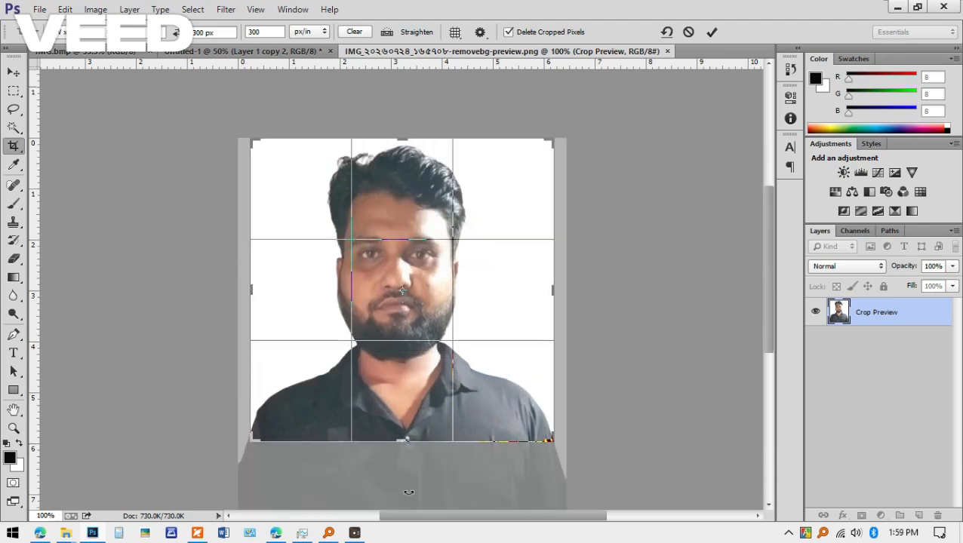
{"action": "left_click_drag", "start_coordinate": [402, 441], "coordinate": [405, 447]}
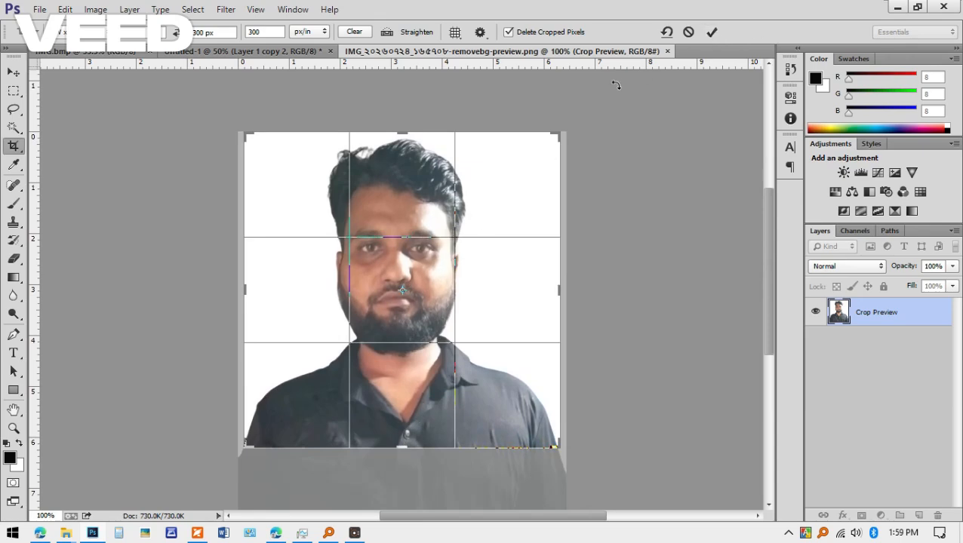
{"action": "left_click", "coordinate": [711, 33]}
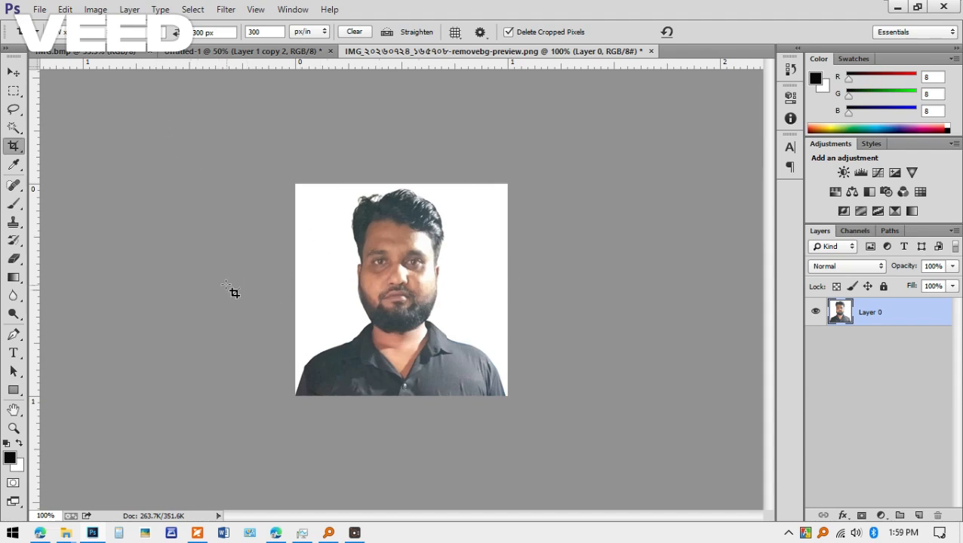
Brighten the cropped portrait with a Curves adjustment on the RGB channel, raising input 118 to output 129.
{"action": "key", "text": "ctrl"}
{"action": "key", "text": "ctrl+m"}
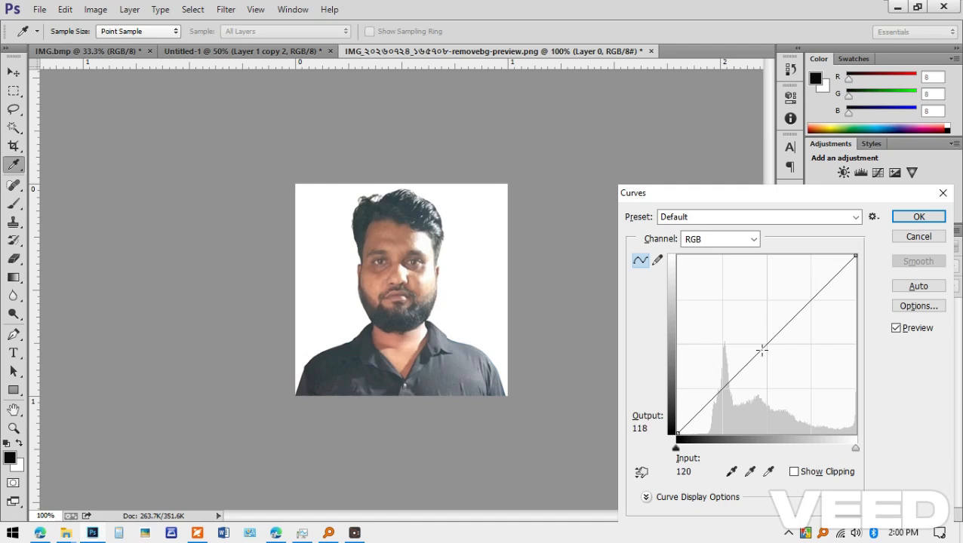
{"action": "mouse_move", "coordinate": [762, 349]}
{"action": "left_mouse_down"}
{"action": "mouse_move", "coordinate": [747, 339]}
{"action": "mouse_move", "coordinate": [762, 364]}
{"action": "mouse_move", "coordinate": [761, 344]}
{"action": "left_mouse_up"}
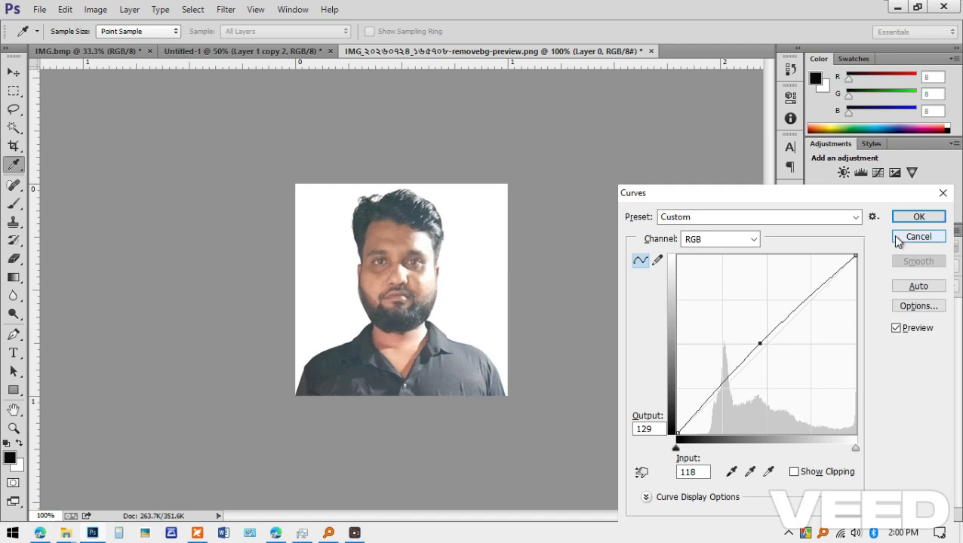
{"action": "left_click", "coordinate": [913, 218]}
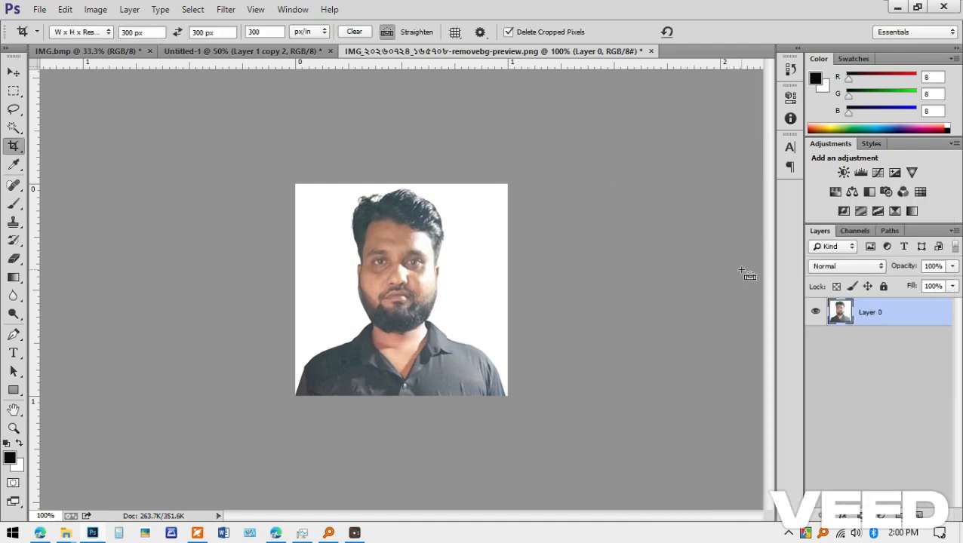
Apply a Levels adjustment to the portrait with the white input level set to 242 and the midtone kept at 1.00.
{"action": "key", "text": "ctrl+l"}
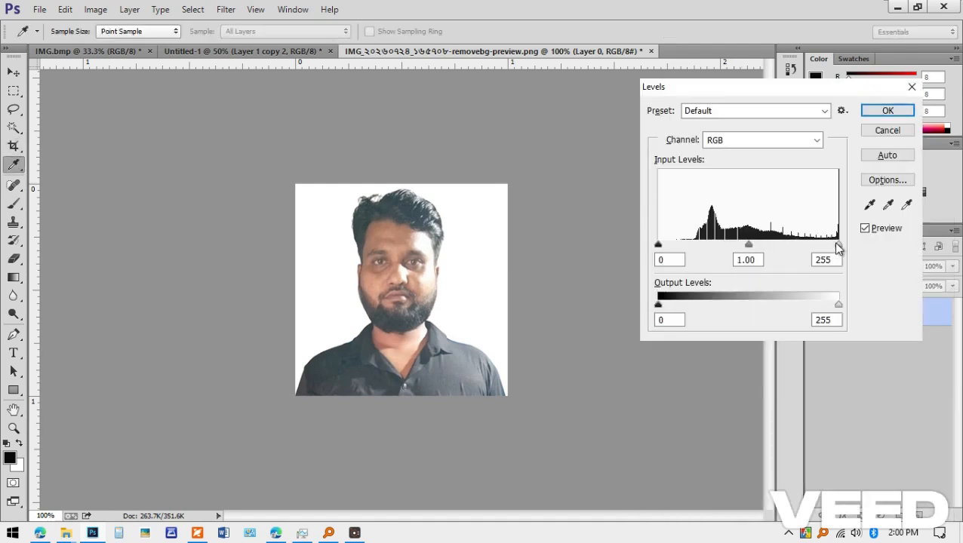
{"action": "left_click_drag", "start_coordinate": [838, 245], "coordinate": [829, 246]}
{"action": "mouse_move", "coordinate": [744, 246]}
{"action": "left_mouse_down"}
{"action": "mouse_move", "coordinate": [766, 245]}
{"action": "mouse_move", "coordinate": [743, 247]}
{"action": "left_mouse_up"}
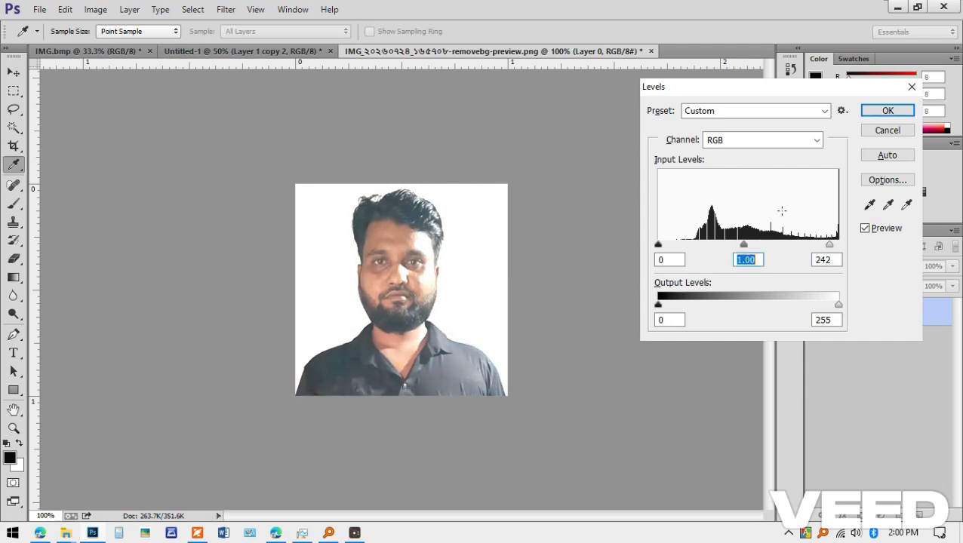
{"action": "left_click", "coordinate": [891, 110]}
{"action": "key", "text": "c"}
Save the portrait as a JPEG named "pic new" in New folder inside Downloads.
{"action": "left_click", "coordinate": [39, 10]}
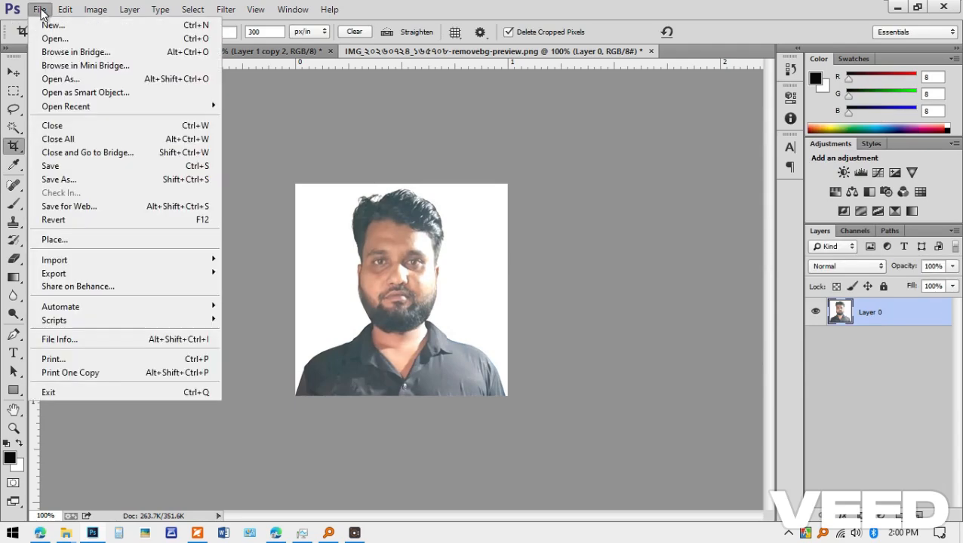
{"action": "left_click", "coordinate": [60, 180]}
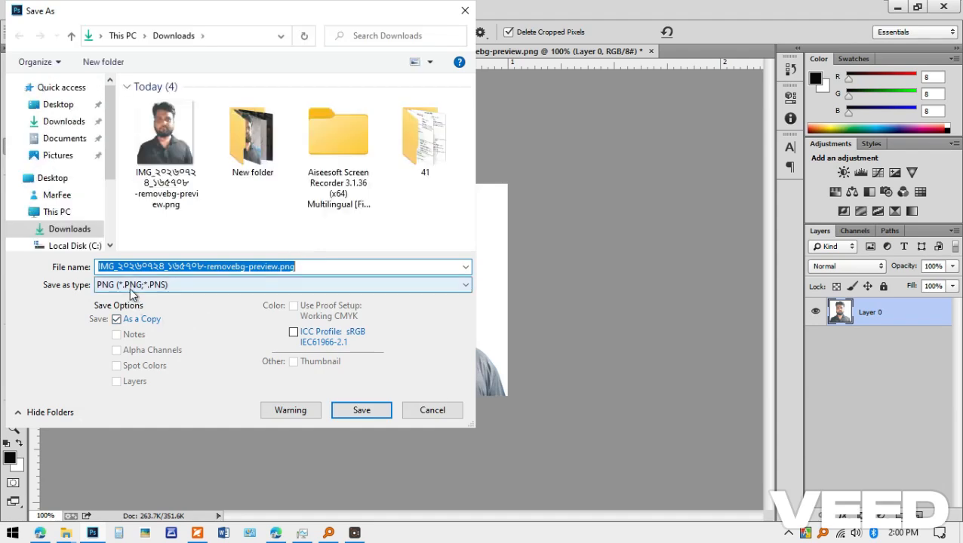
{"action": "left_click", "coordinate": [139, 292]}
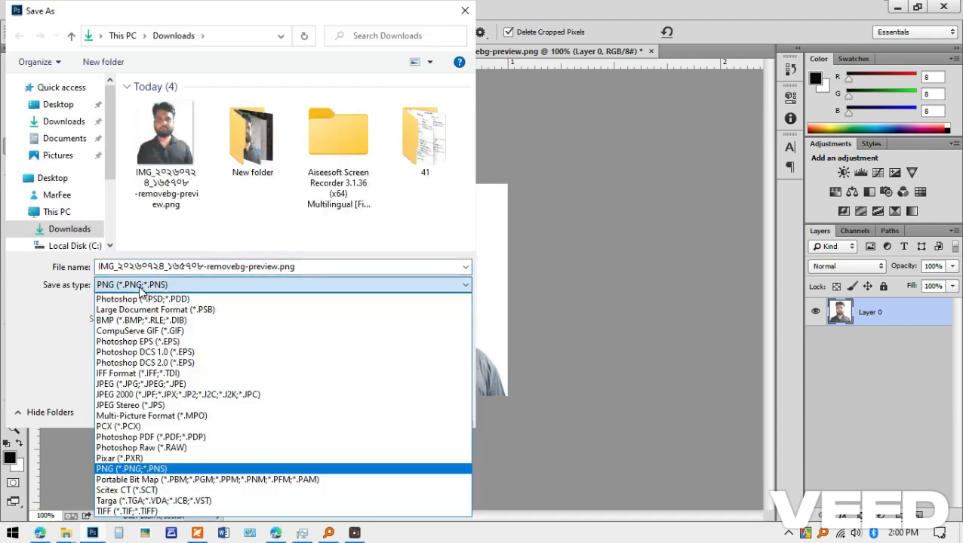
{"action": "left_click", "coordinate": [130, 385]}
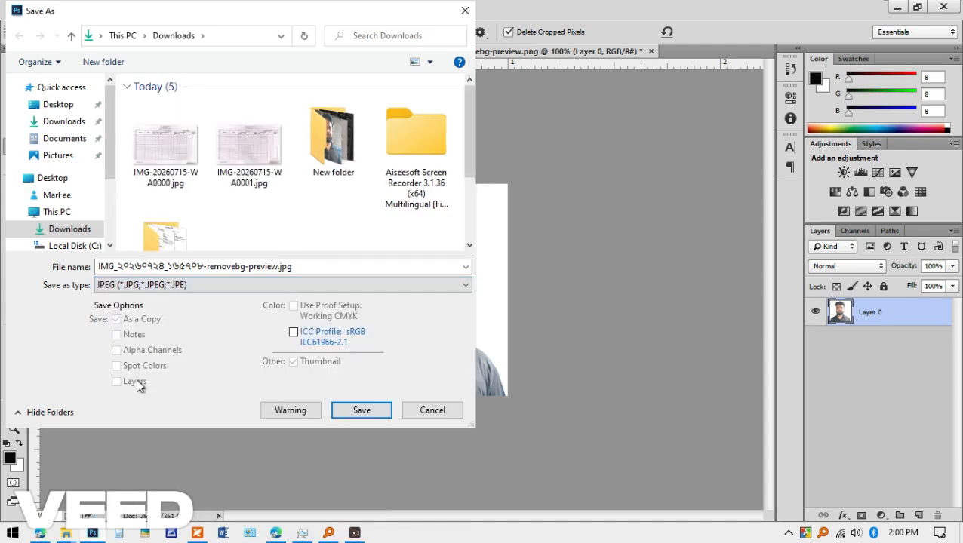
{"action": "left_click", "coordinate": [226, 268]}
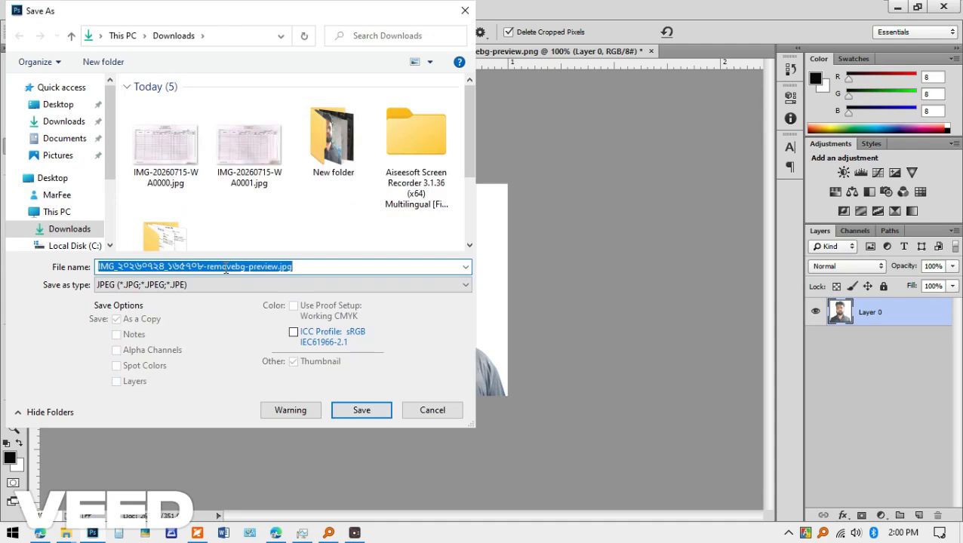
{"action": "type", "text": "pic new"}
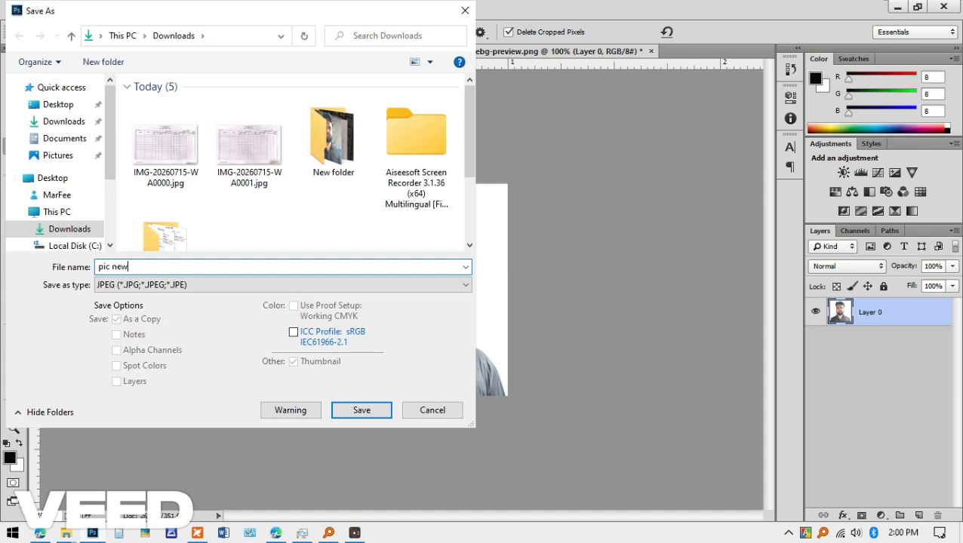
{"action": "left_click", "coordinate": [346, 154]}
{"action": "double_click", "coordinate": [346, 153]}
{"action": "left_click", "coordinate": [360, 410]}
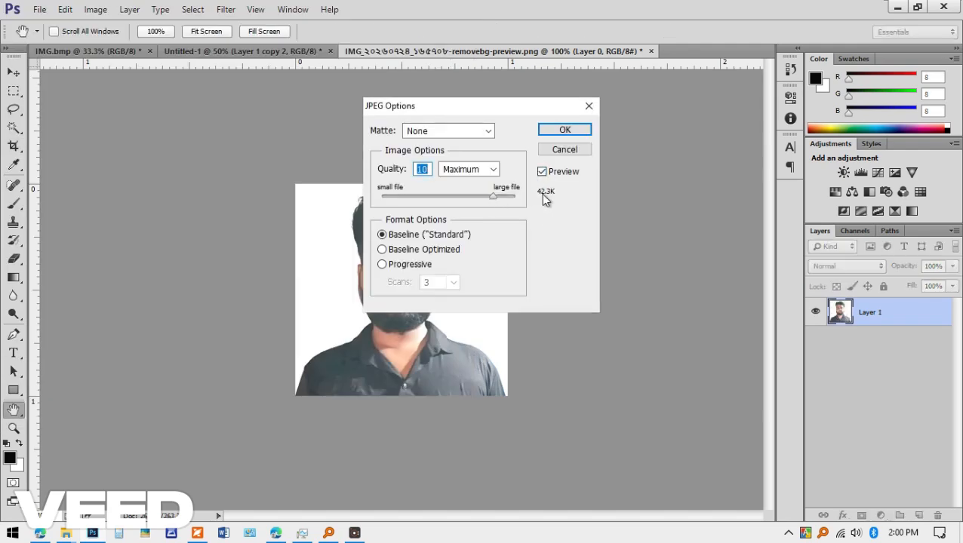
Set the JPEG quality to 9 (High) with the Baseline ("Standard") format and complete the save.
{"action": "mouse_move", "coordinate": [488, 198]}
{"action": "left_mouse_down"}
{"action": "mouse_move", "coordinate": [448, 199]}
{"action": "mouse_move", "coordinate": [492, 199]}
{"action": "left_mouse_up"}
{"action": "left_click_drag", "start_coordinate": [497, 198], "coordinate": [481, 198]}
{"action": "left_click", "coordinate": [571, 136]}
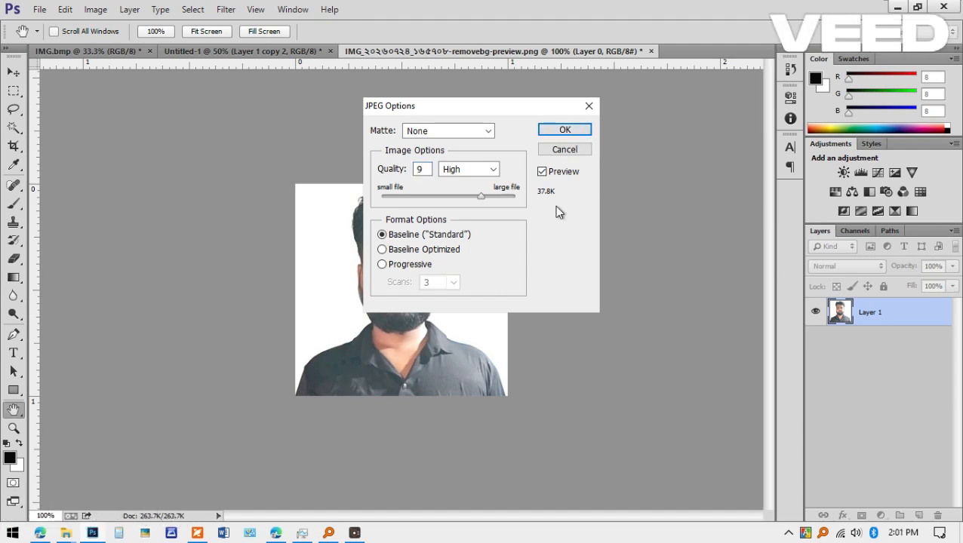
{"action": "left_click", "coordinate": [570, 131]}
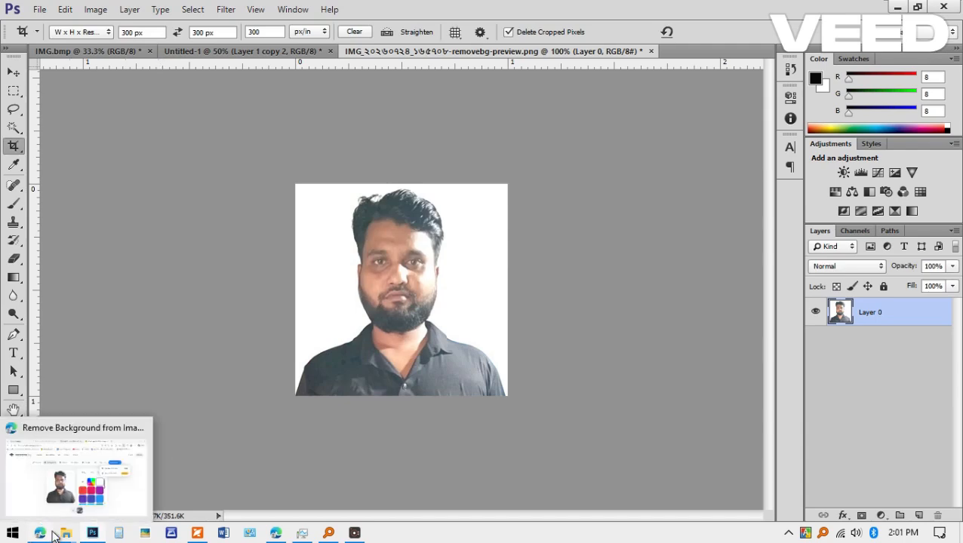
Switch to New folder in File Explorer and examine the handwriting in the WhatsApp image at a larger size.
{"action": "mouse_move", "coordinate": [66, 533]}
{"action": "left_click", "coordinate": [104, 488]}
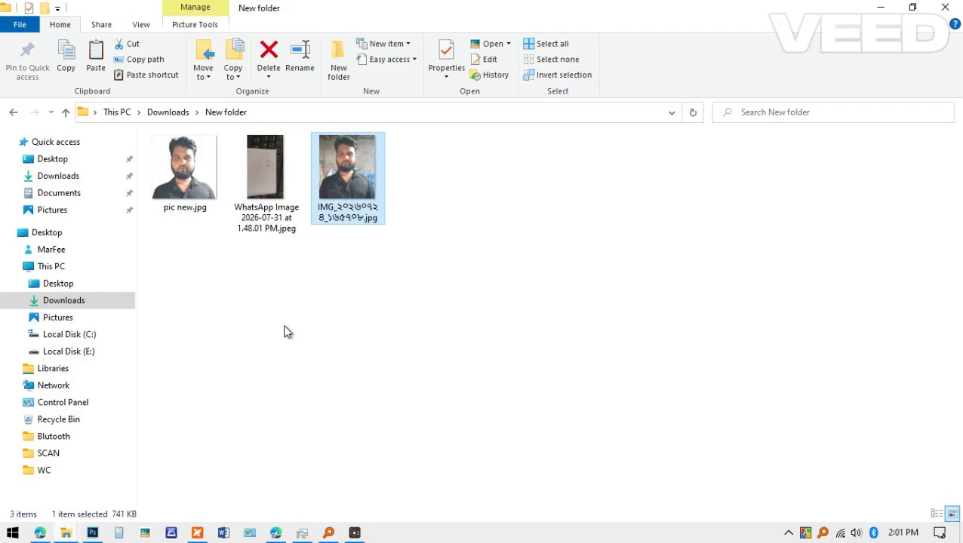
{"action": "double_click", "coordinate": [265, 181]}
{"action": "scroll", "coordinate": [529, 226], "scroll_direction": "up", "scroll_amount": 2}
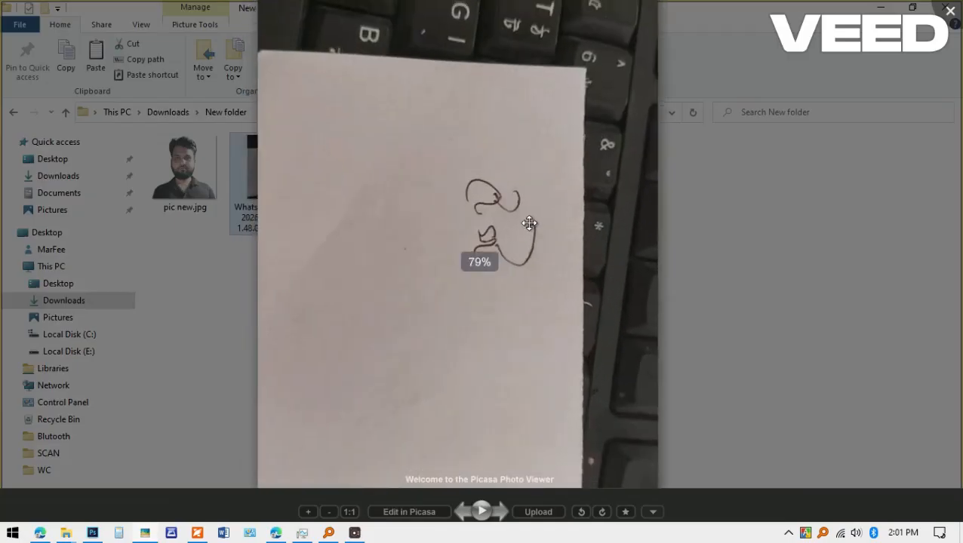
{"action": "scroll", "coordinate": [516, 268], "scroll_direction": "down", "scroll_amount": 3}
{"action": "scroll", "coordinate": [501, 264], "scroll_direction": "up", "scroll_amount": 2}
{"action": "scroll", "coordinate": [502, 263], "scroll_direction": "down", "scroll_amount": 2}
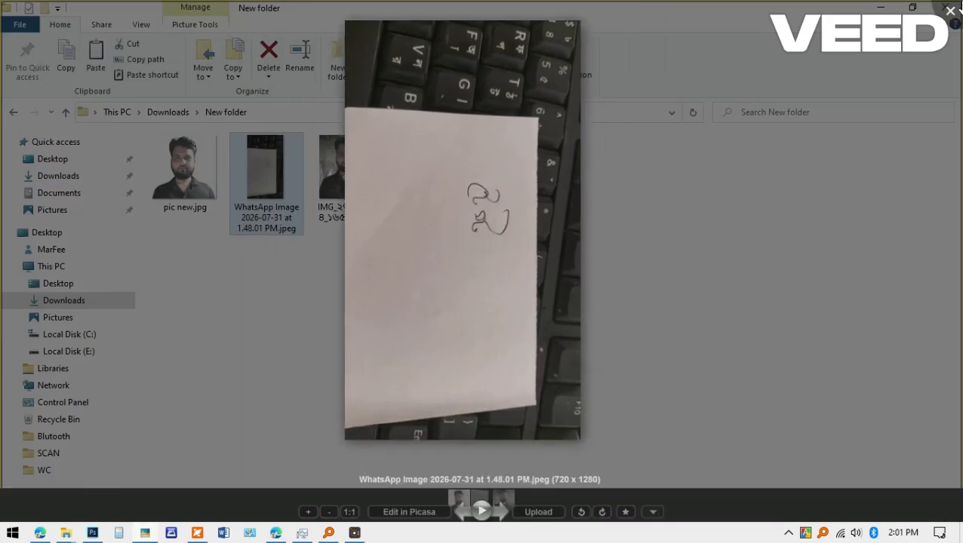
{"action": "left_click", "coordinate": [950, 11]}
{"action": "left_click_drag", "start_coordinate": [245, 222], "coordinate": [244, 295]}
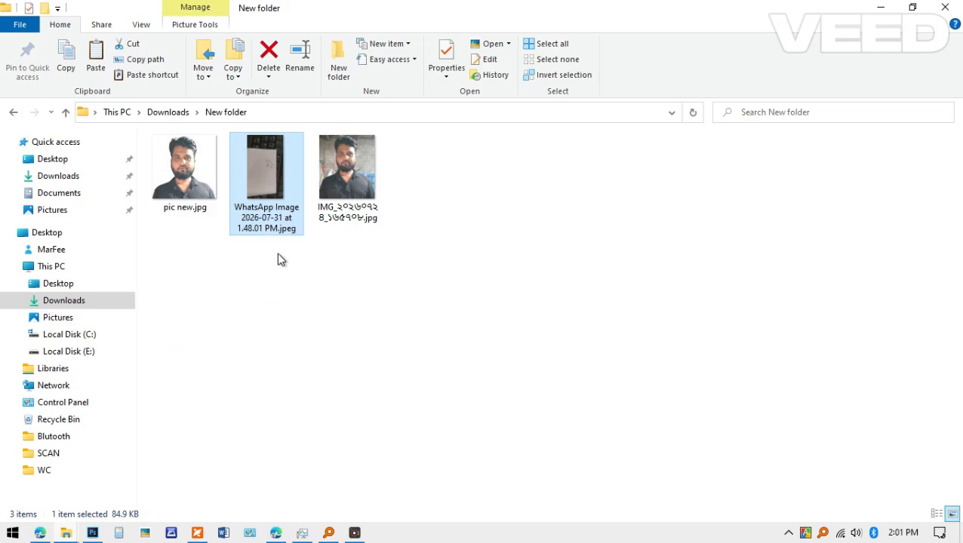
{"action": "double_click", "coordinate": [288, 206]}
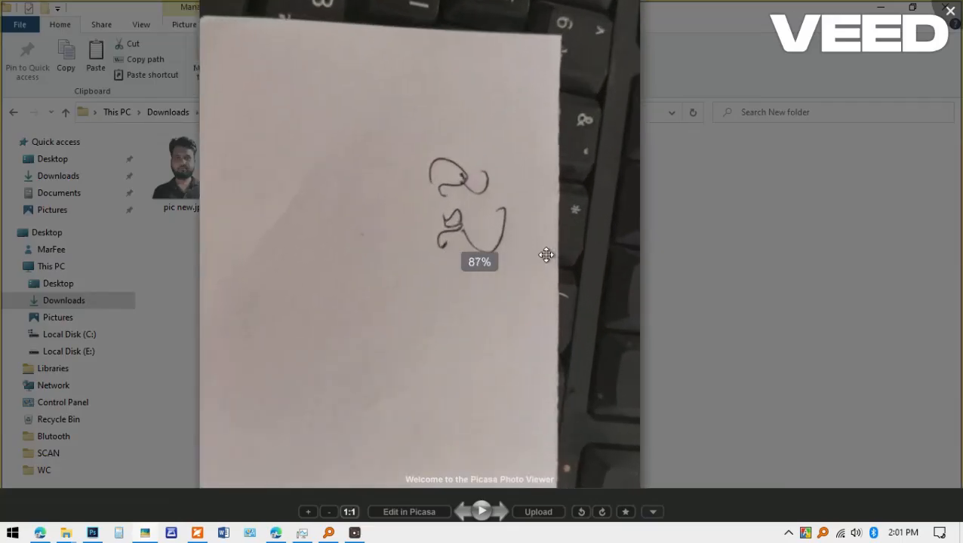
{"action": "left_click", "coordinate": [950, 11]}
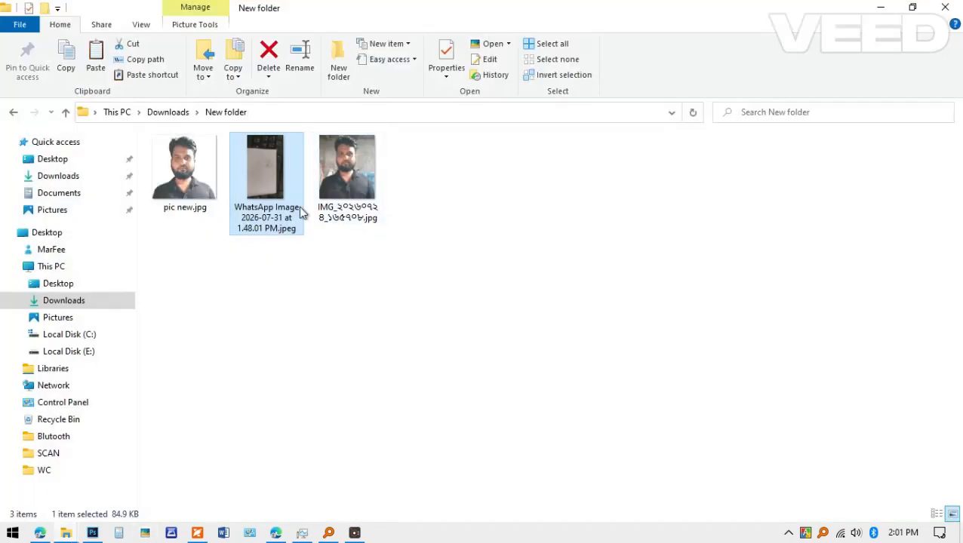
Open WhatsApp Image 2026-07-31 at 1.48.01 PM.jpeg in Photoshop and rotate the image 90° counter-clockwise.
{"action": "left_click_drag", "start_coordinate": [299, 206], "coordinate": [705, 40]}
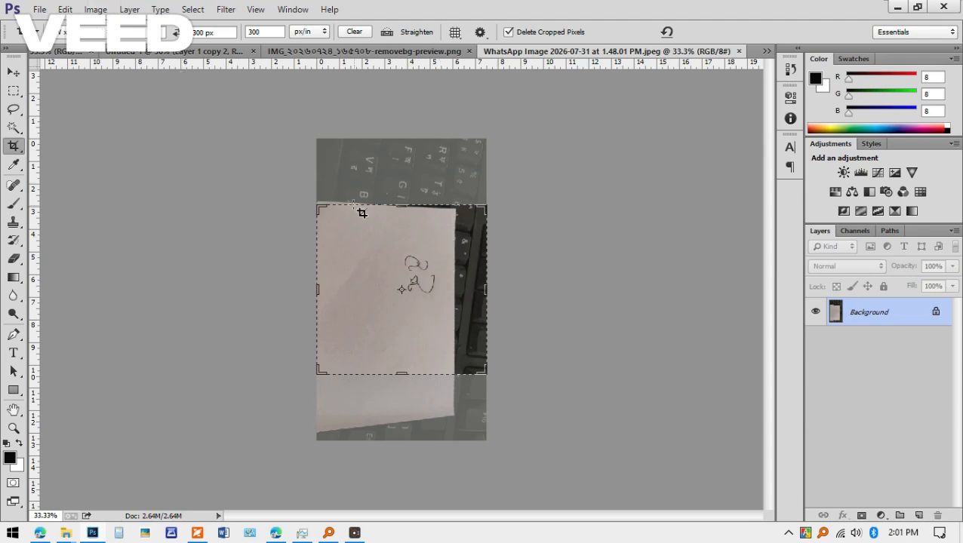
{"action": "left_click", "coordinate": [95, 10]}
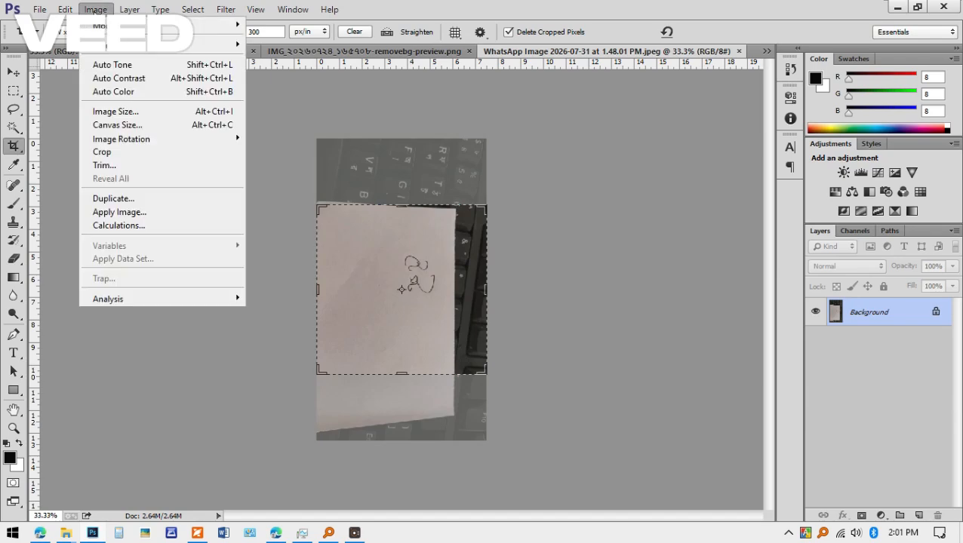
{"action": "mouse_move", "coordinate": [170, 140]}
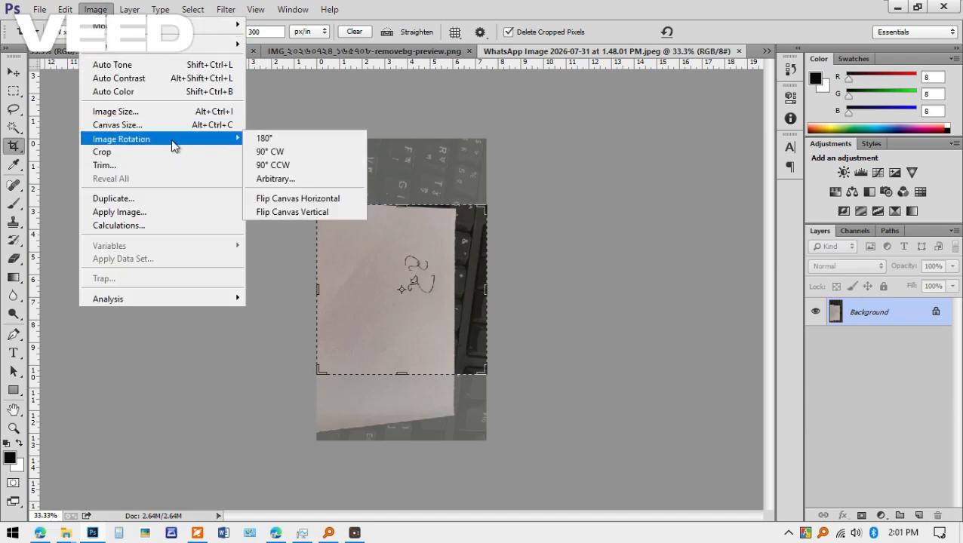
{"action": "left_click", "coordinate": [285, 174]}
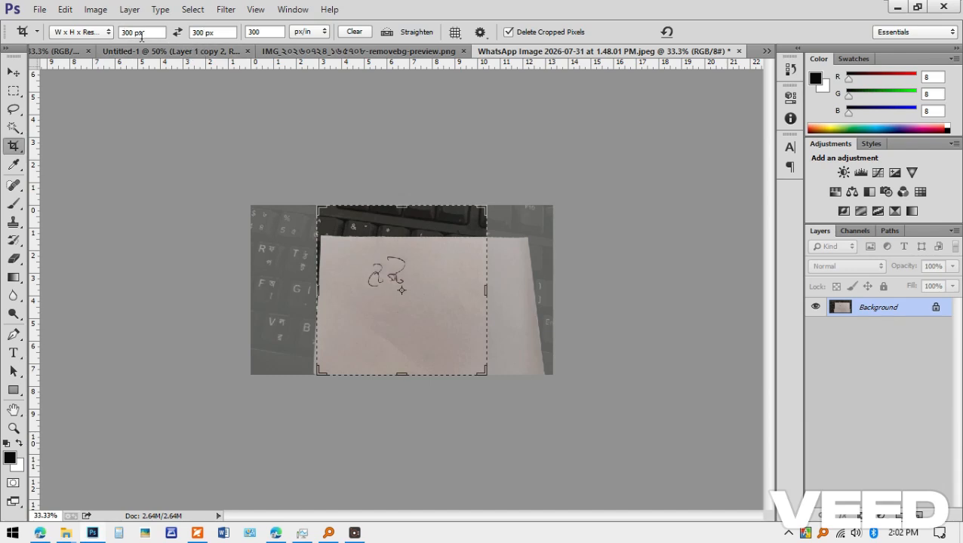
Crop the photo tightly around the handwritten signature at 300 x 80 px and 300 px/in.
{"action": "double_click", "coordinate": [204, 34]}
{"action": "type", "text": "80"}
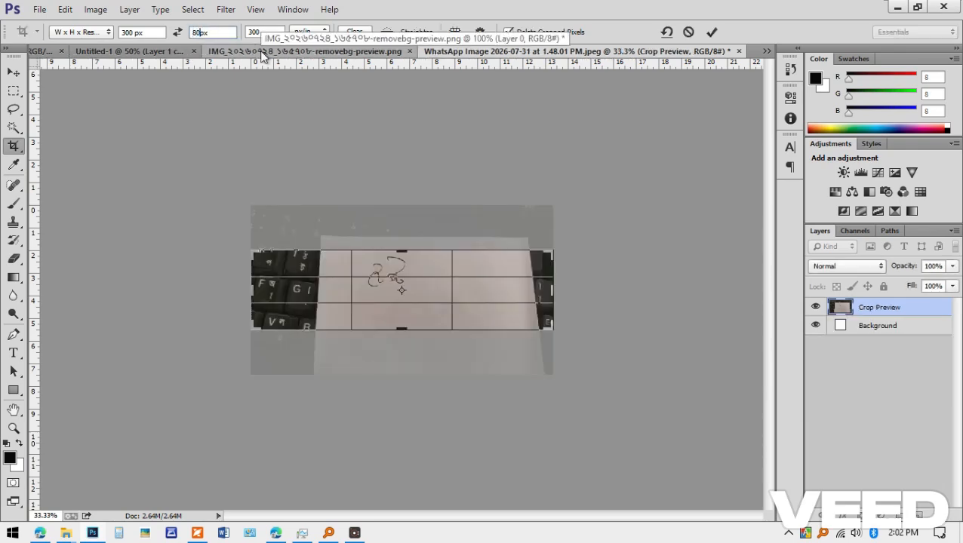
{"action": "double_click", "coordinate": [133, 33]}
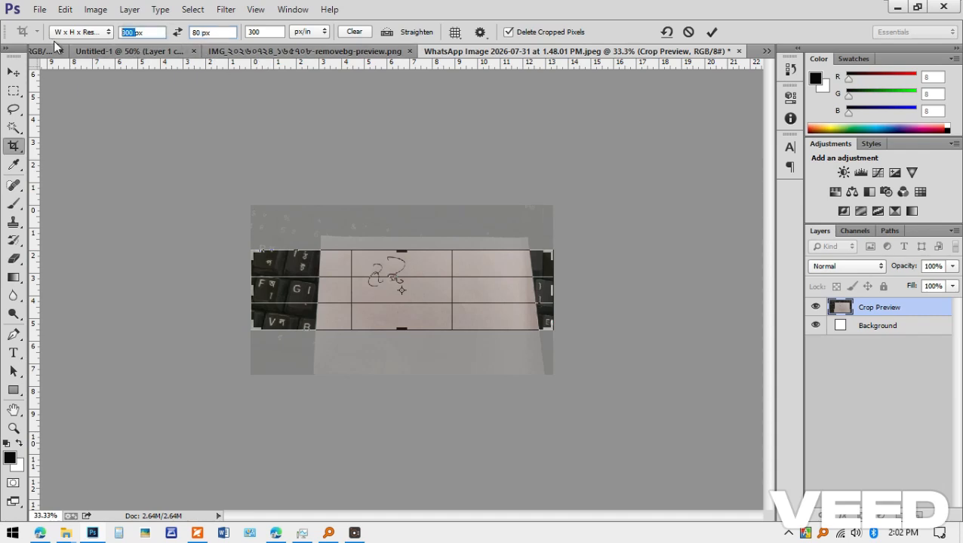
{"action": "double_click", "coordinate": [199, 33]}
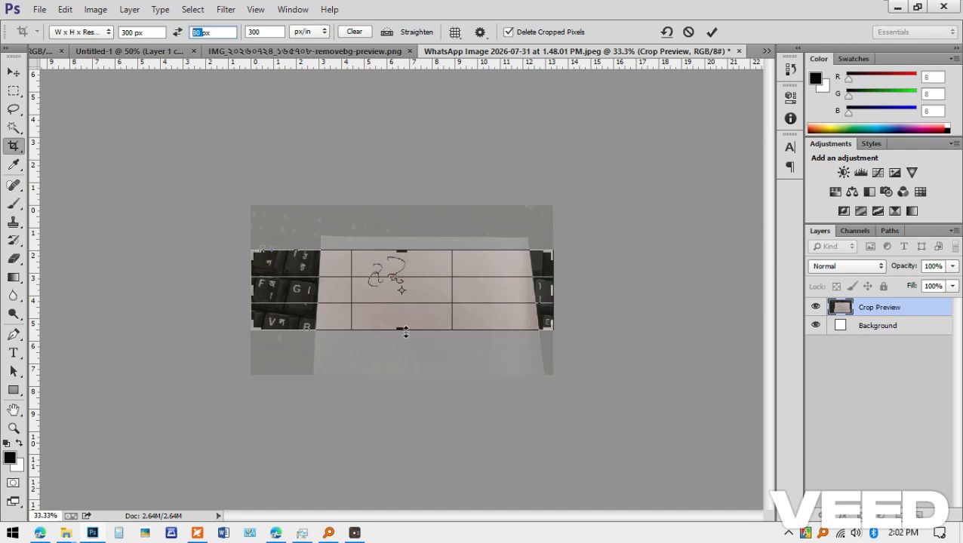
{"action": "left_click_drag", "start_coordinate": [402, 329], "coordinate": [415, 315]}
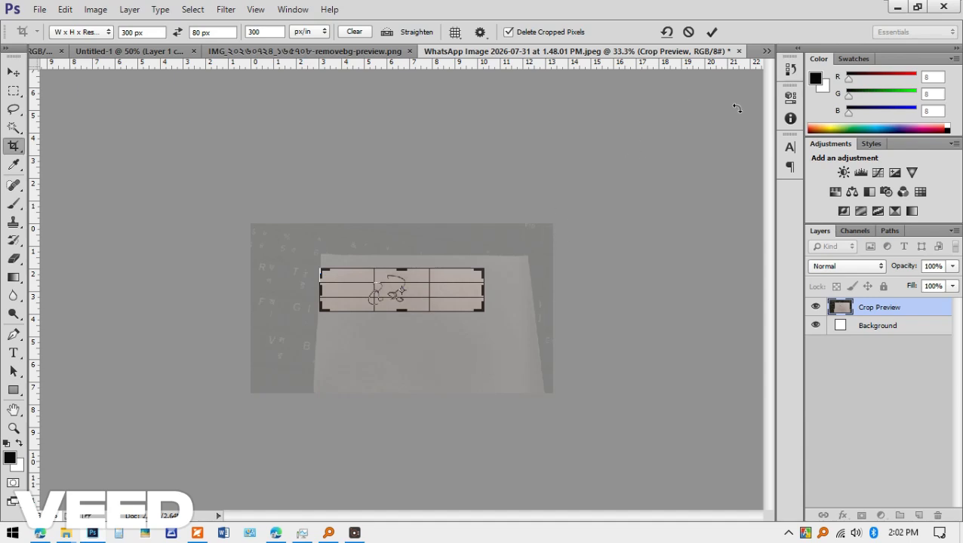
{"action": "left_click", "coordinate": [711, 33]}
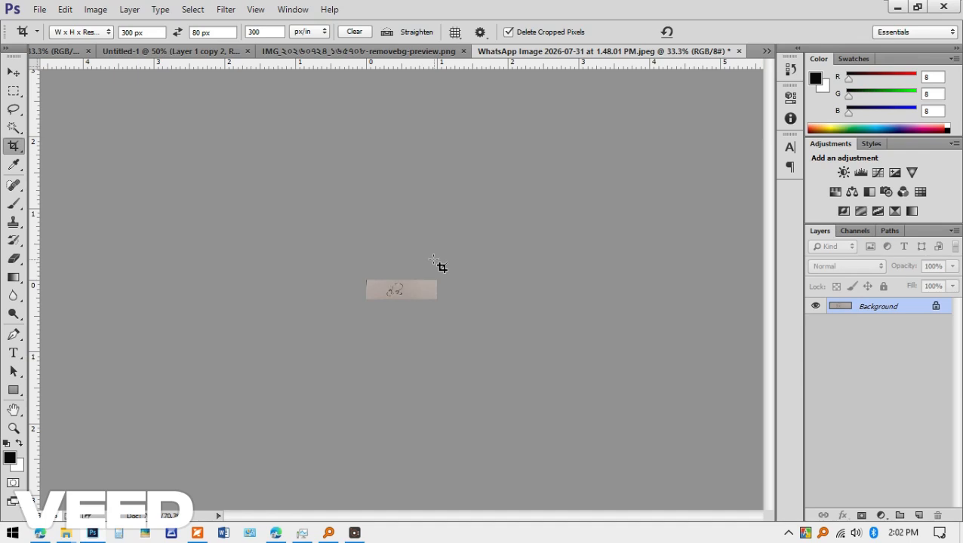
Whiten the signature's paper background with Levels by sampling white points on the blank paper and beside the handwriting.
{"action": "key", "text": "ctrl"}
{"action": "key", "text": "ctrl"}
{"action": "key", "text": "ctrl+plus"}
{"action": "key", "text": "ctrl+plus"}
{"action": "key", "text": "ctrl+plus"}
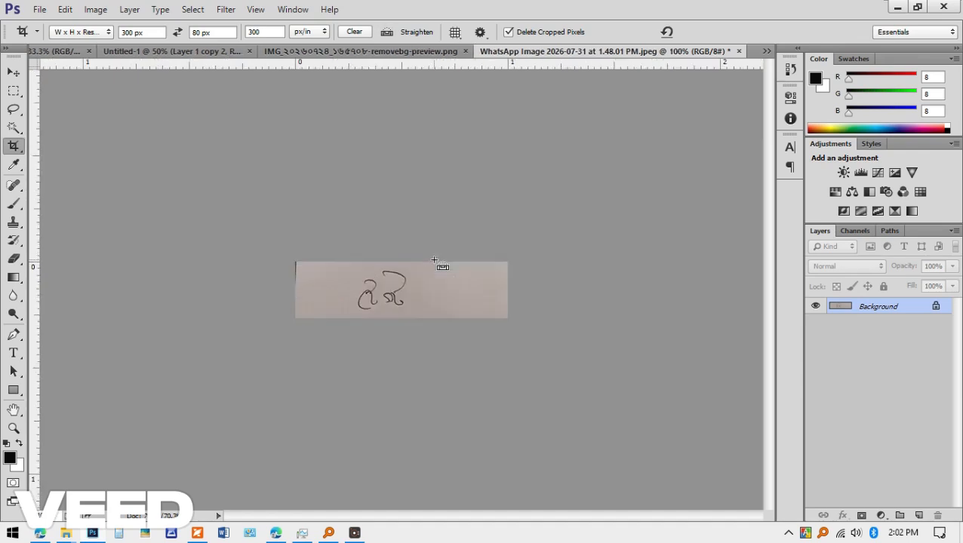
{"action": "key", "text": "ctrl+plus"}
{"action": "key", "text": "ctrl+minus"}
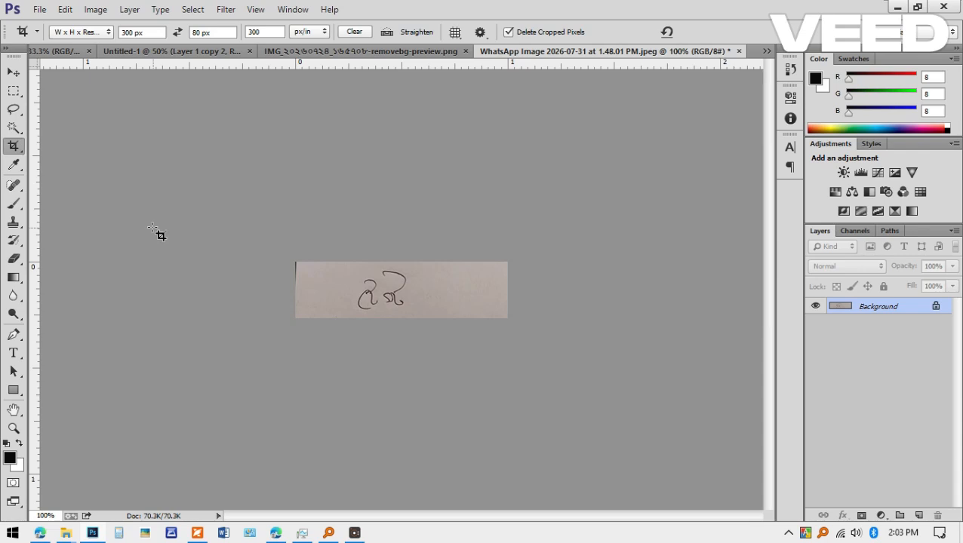
{"action": "key", "text": "ctrl"}
{"action": "key", "text": "ctrl+l"}
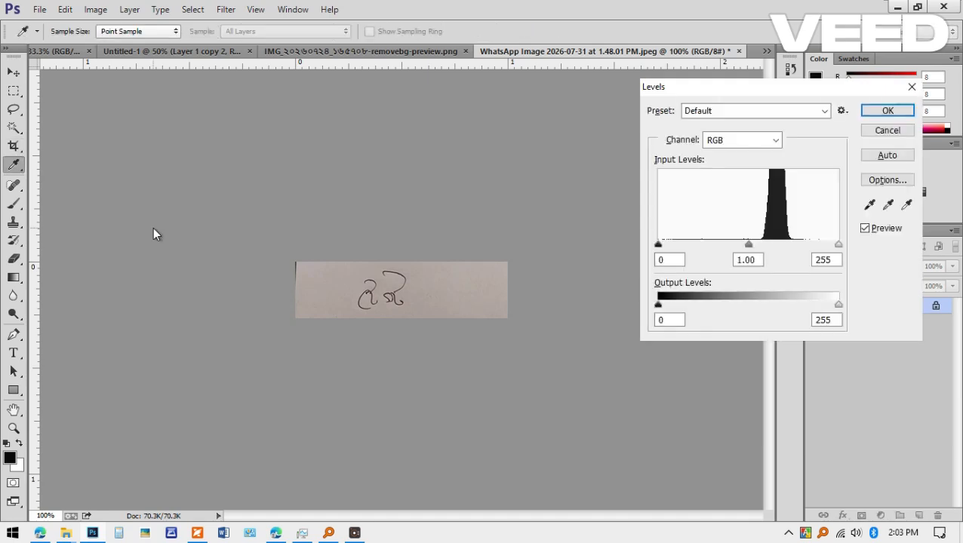
{"action": "left_click", "coordinate": [908, 208]}
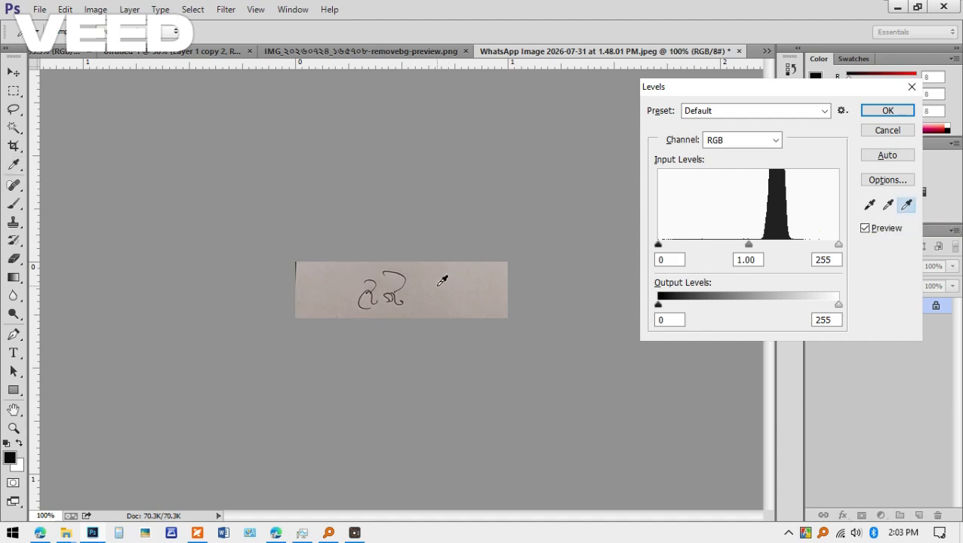
{"action": "left_click", "coordinate": [439, 285]}
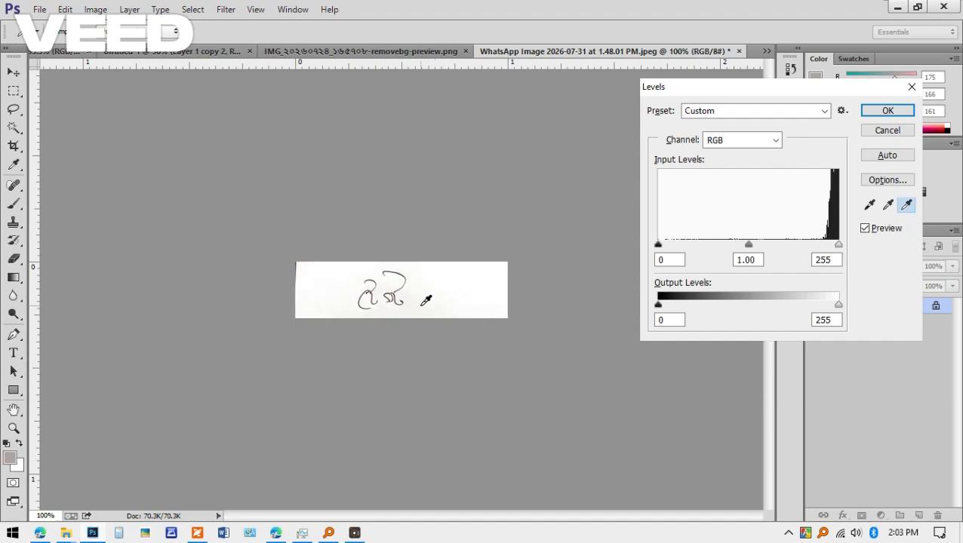
{"action": "left_click", "coordinate": [369, 308]}
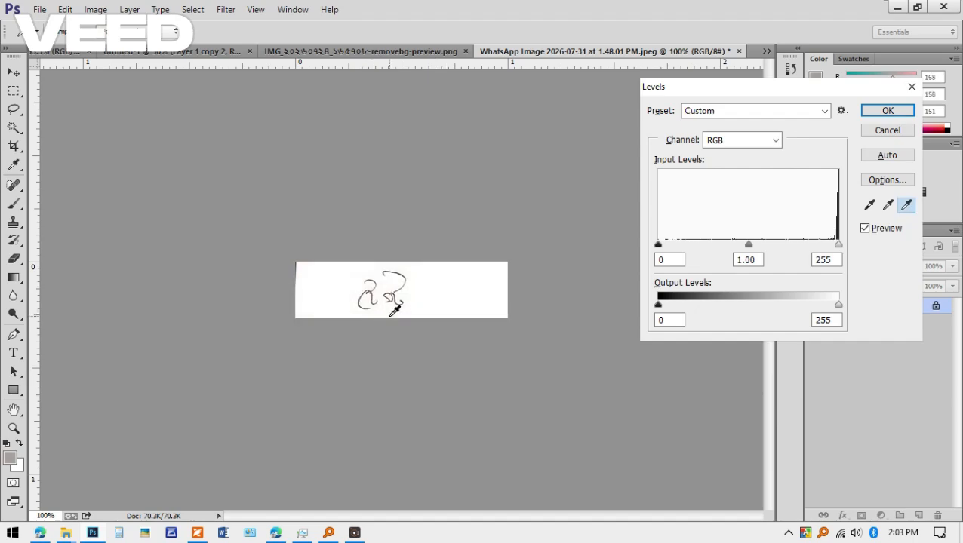
{"action": "left_click", "coordinate": [888, 112]}
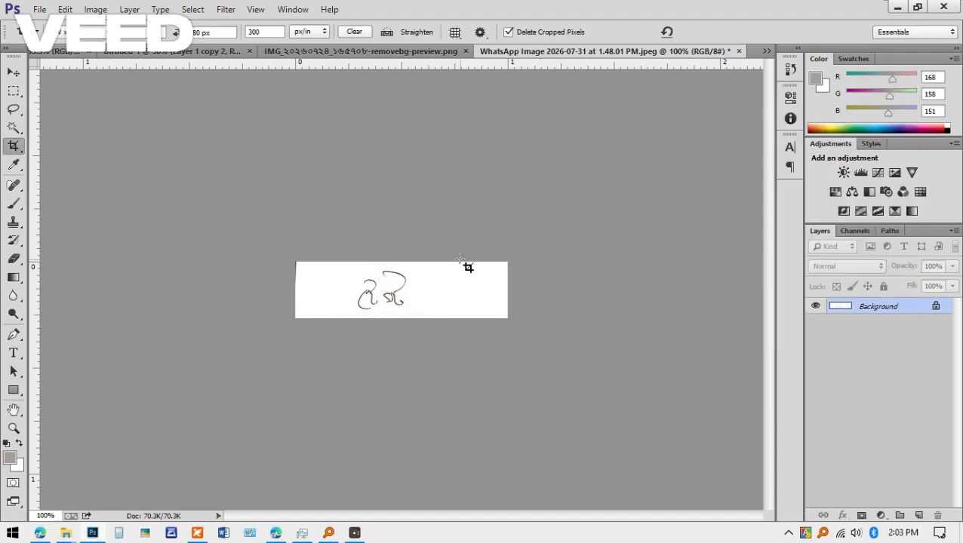
Save the signature as a JPEG named "sign" in New folder, with quality 9 (High) and Baseline ("Standard") format.
{"action": "left_click", "coordinate": [36, 10]}
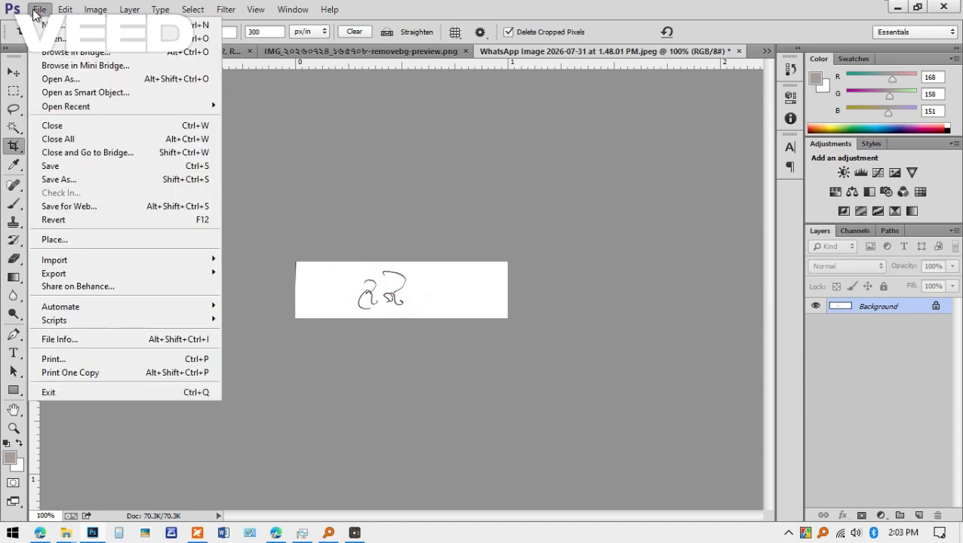
{"action": "left_click", "coordinate": [90, 181]}
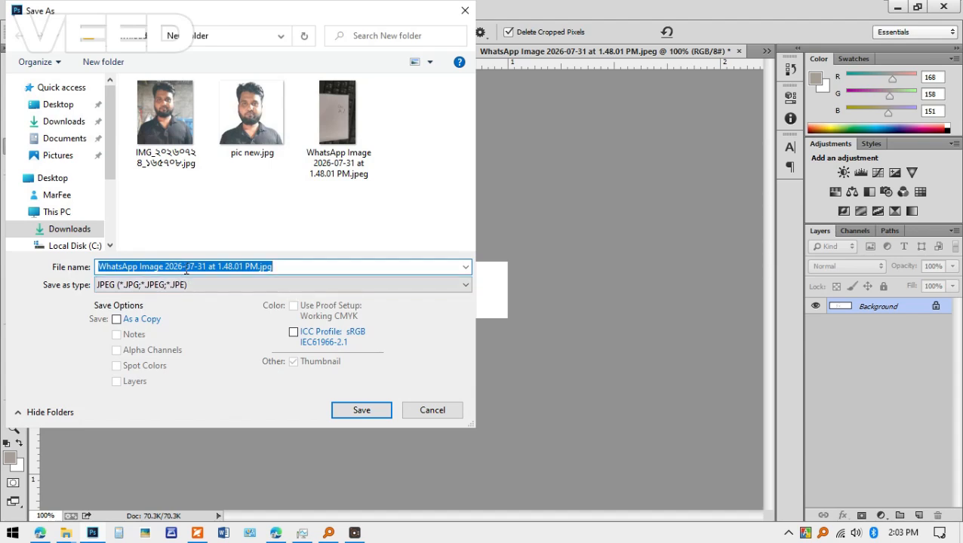
{"action": "type", "text": "sign"}
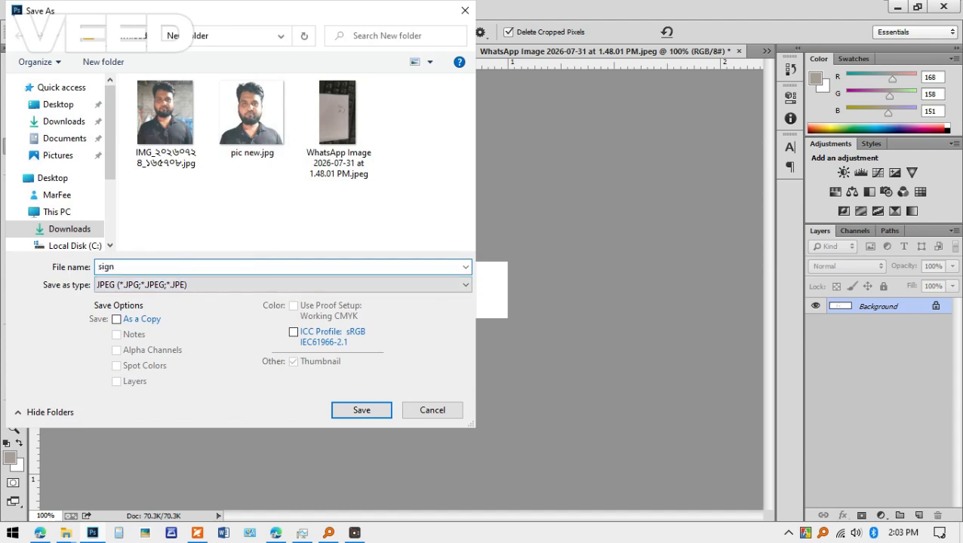
{"action": "left_click", "coordinate": [363, 414]}
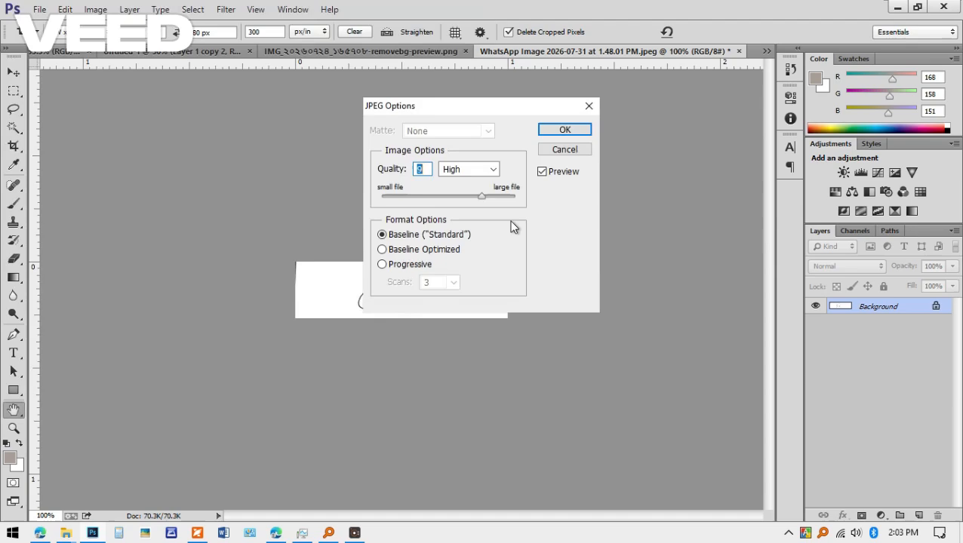
{"action": "left_click", "coordinate": [566, 130]}
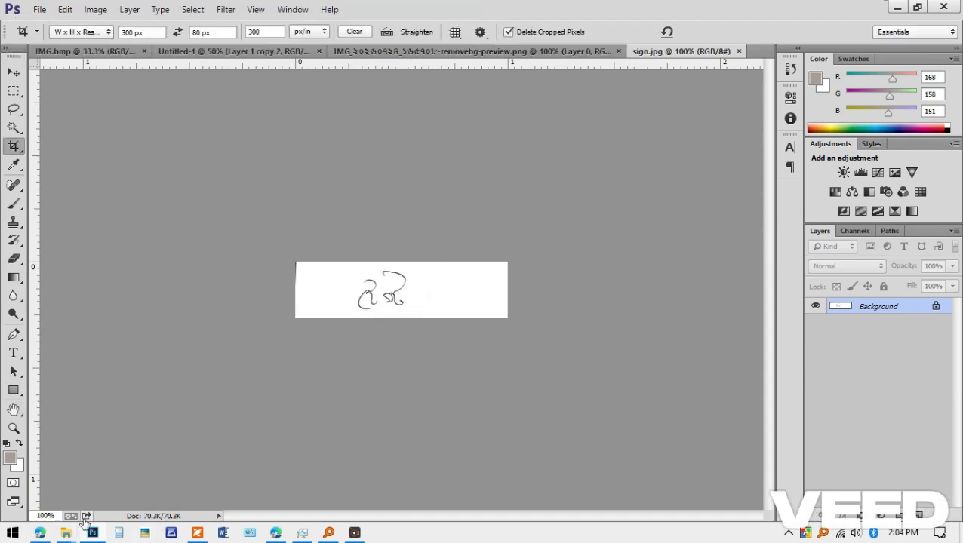
Switch to New folder in File Explorer to check the saved sign.jpg beside the portrait.
{"action": "mouse_move", "coordinate": [76, 536]}
{"action": "left_click", "coordinate": [114, 480]}
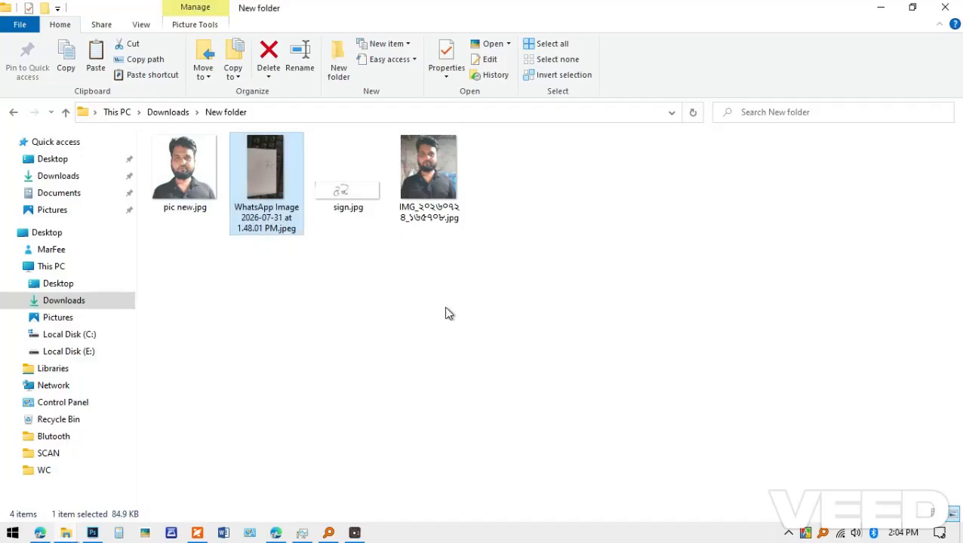